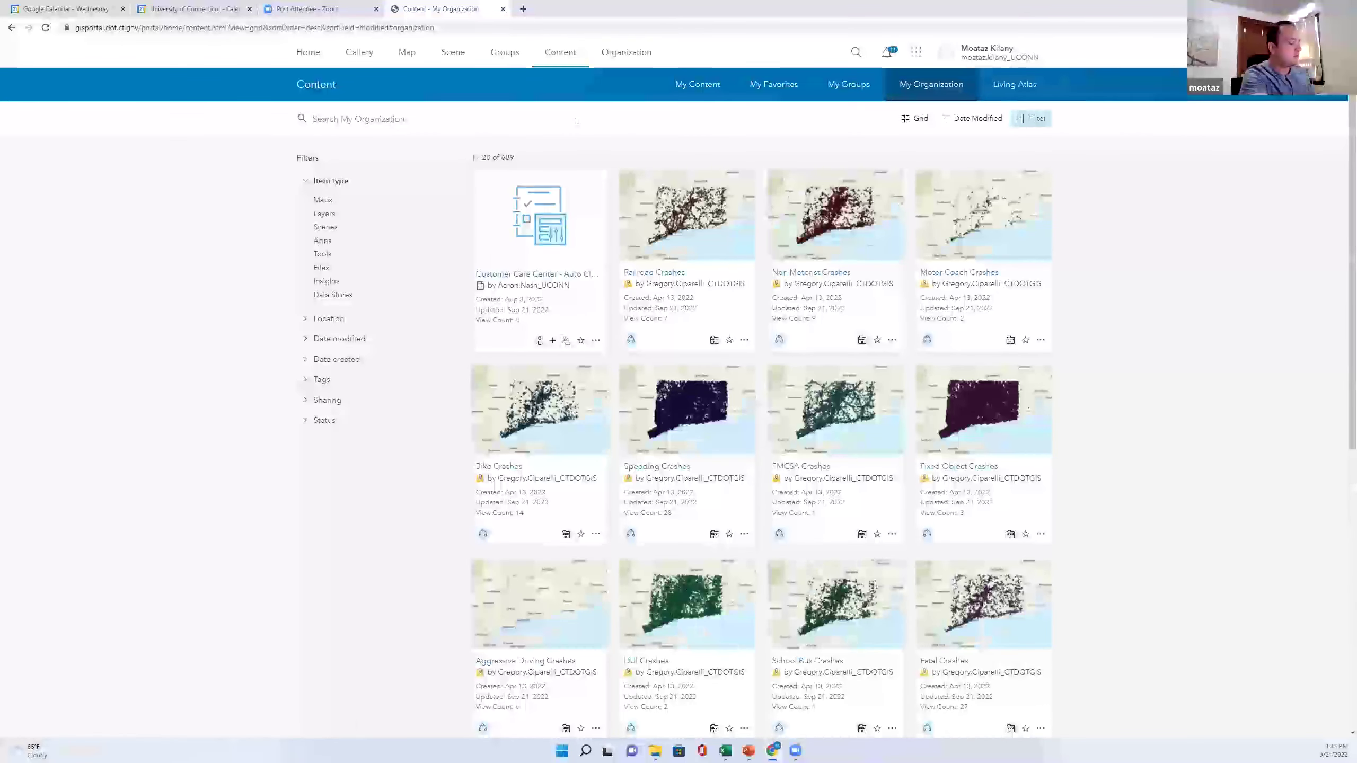
Search the organization's content for "power letter" and filter the results to apps.
left_click(578, 121)
type("power letter")
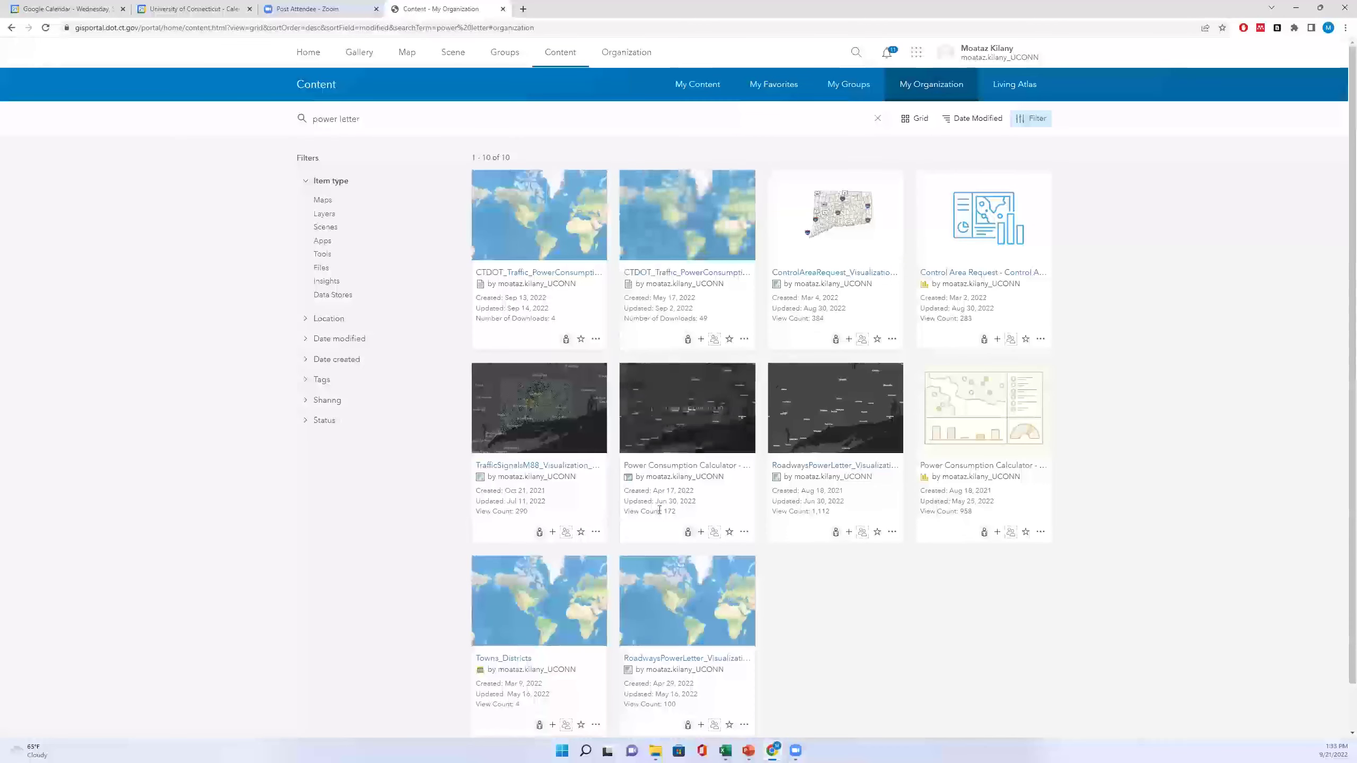
left_click(327, 242)
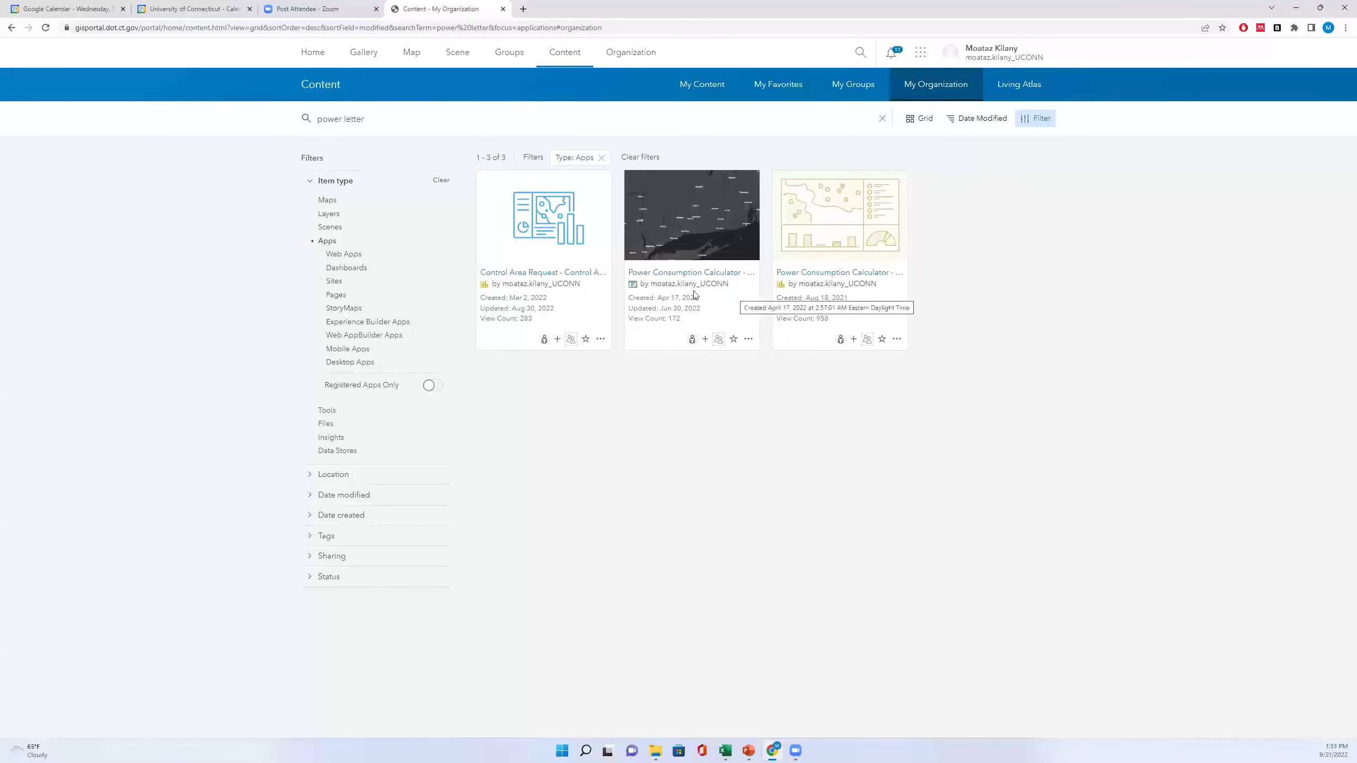
Open the Power Consumption Calculator - Control Area Viewer item and view its dashboard.
left_click(711, 276)
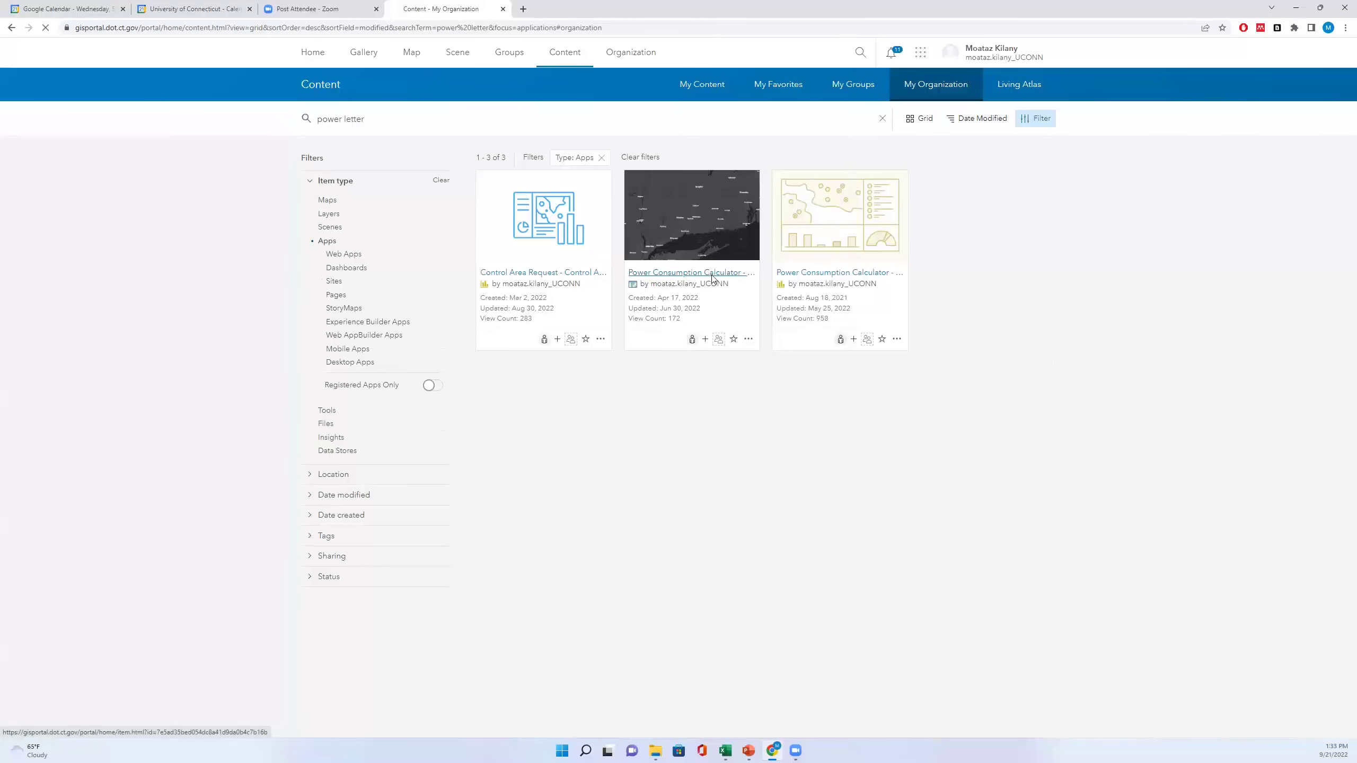
key("alt+Left")
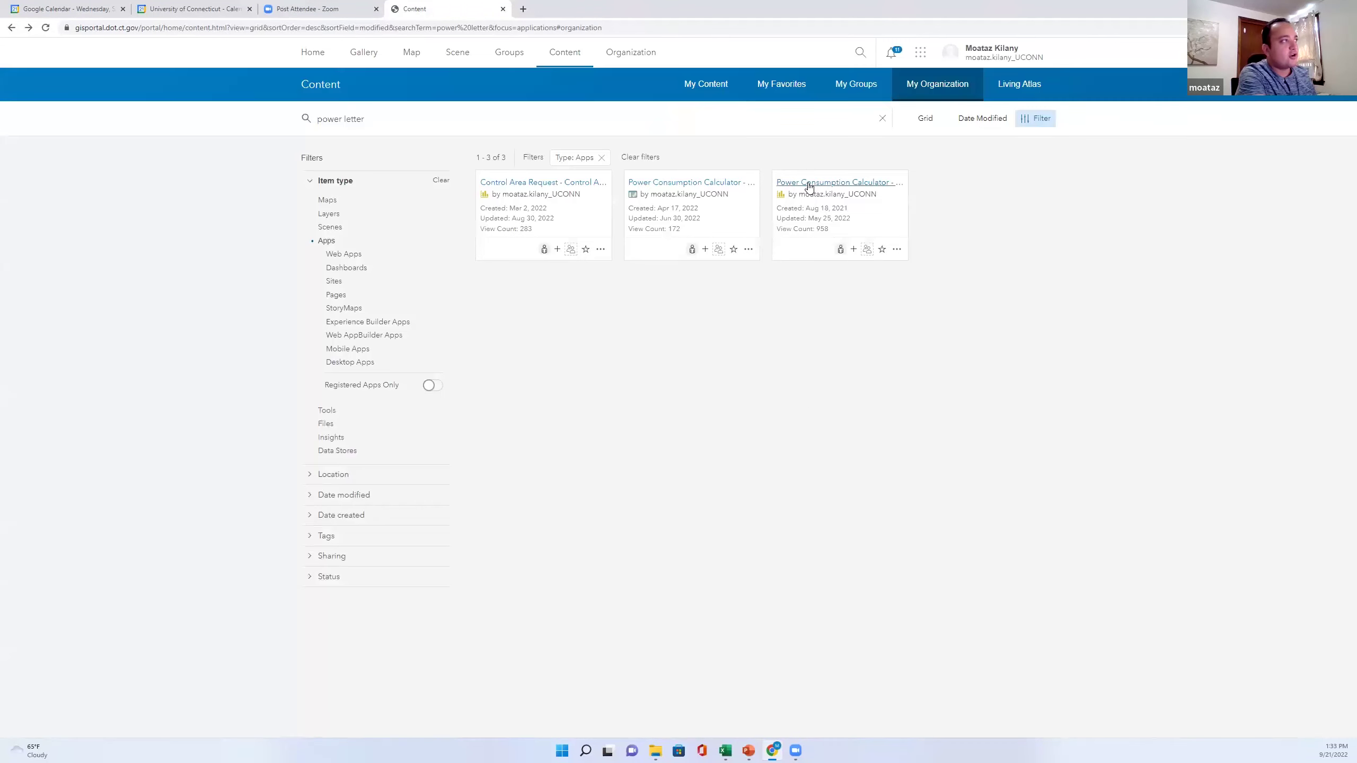
left_click(809, 187)
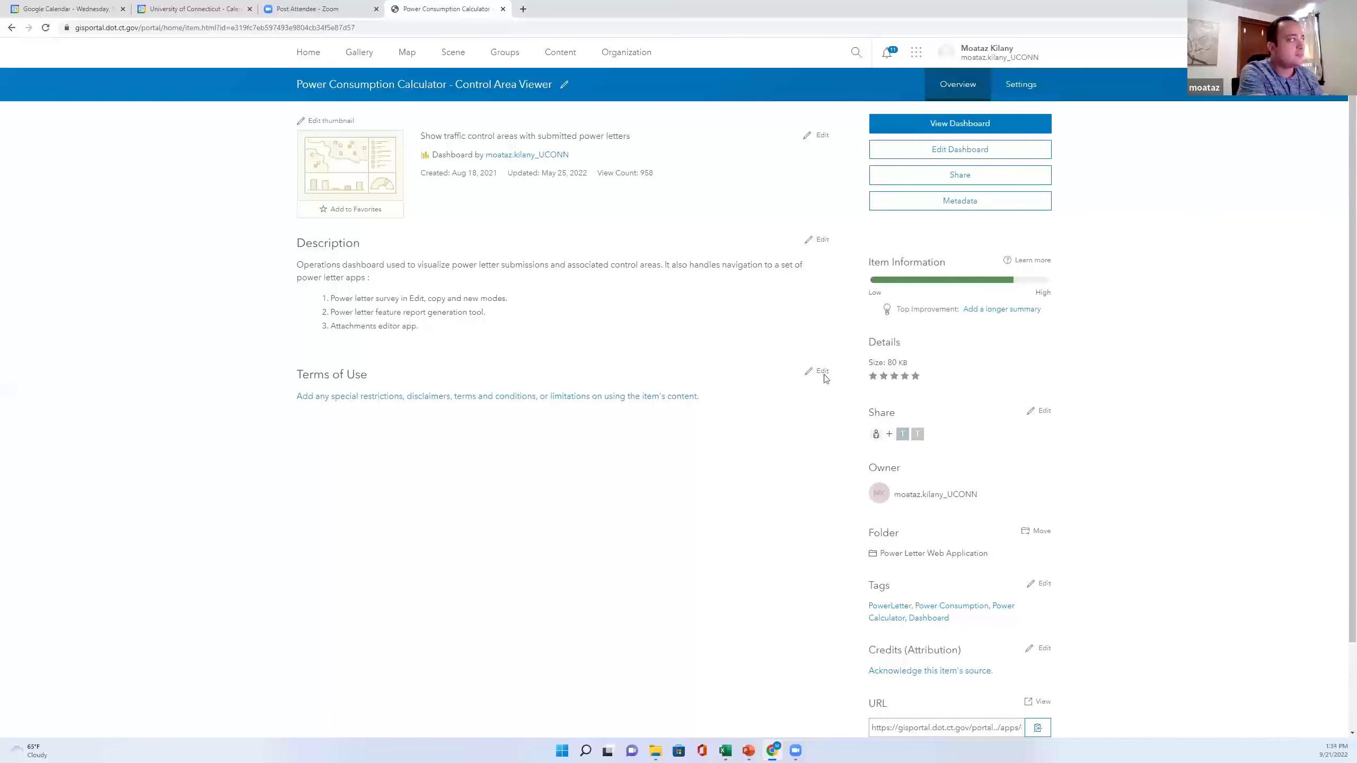
left_click(976, 127)
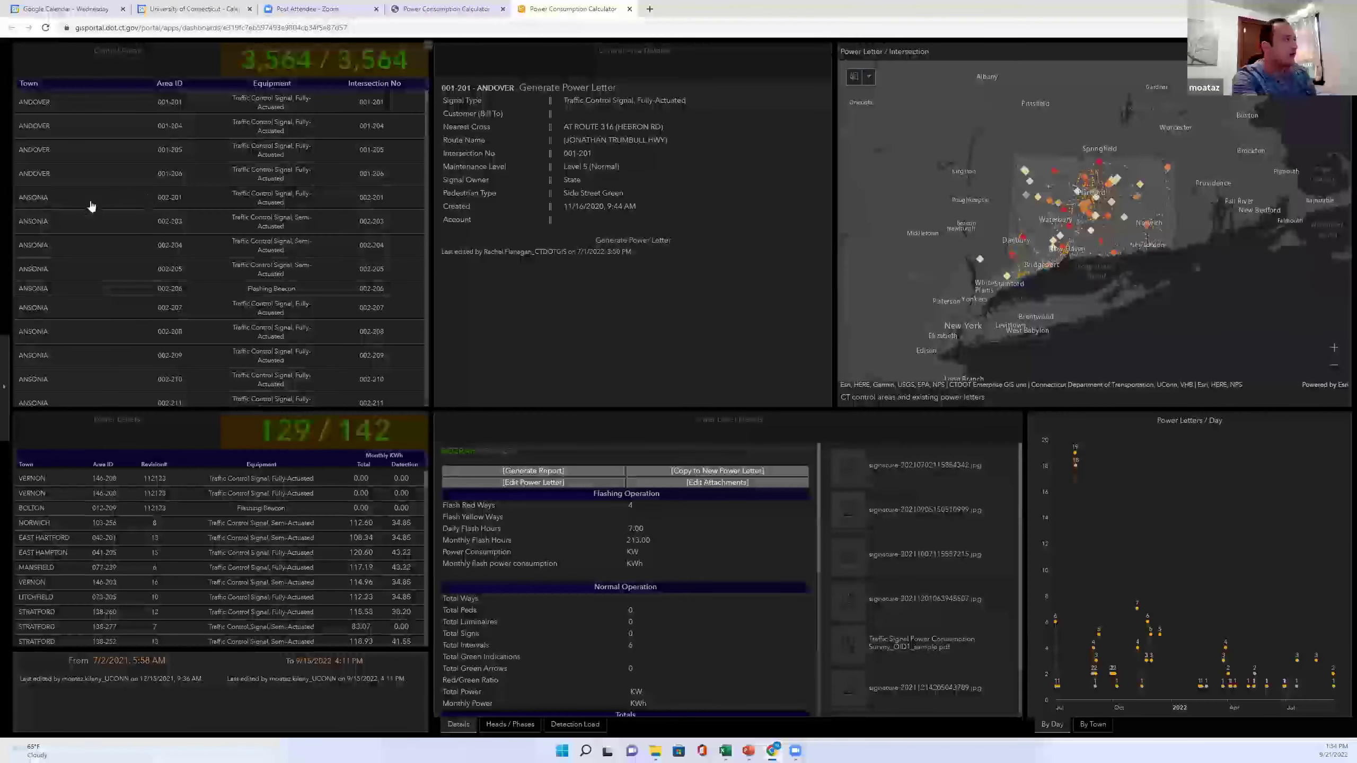
Select the Ansonia 002-203 control area and start generating a power letter from its intersection on the map.
left_click(146, 232)
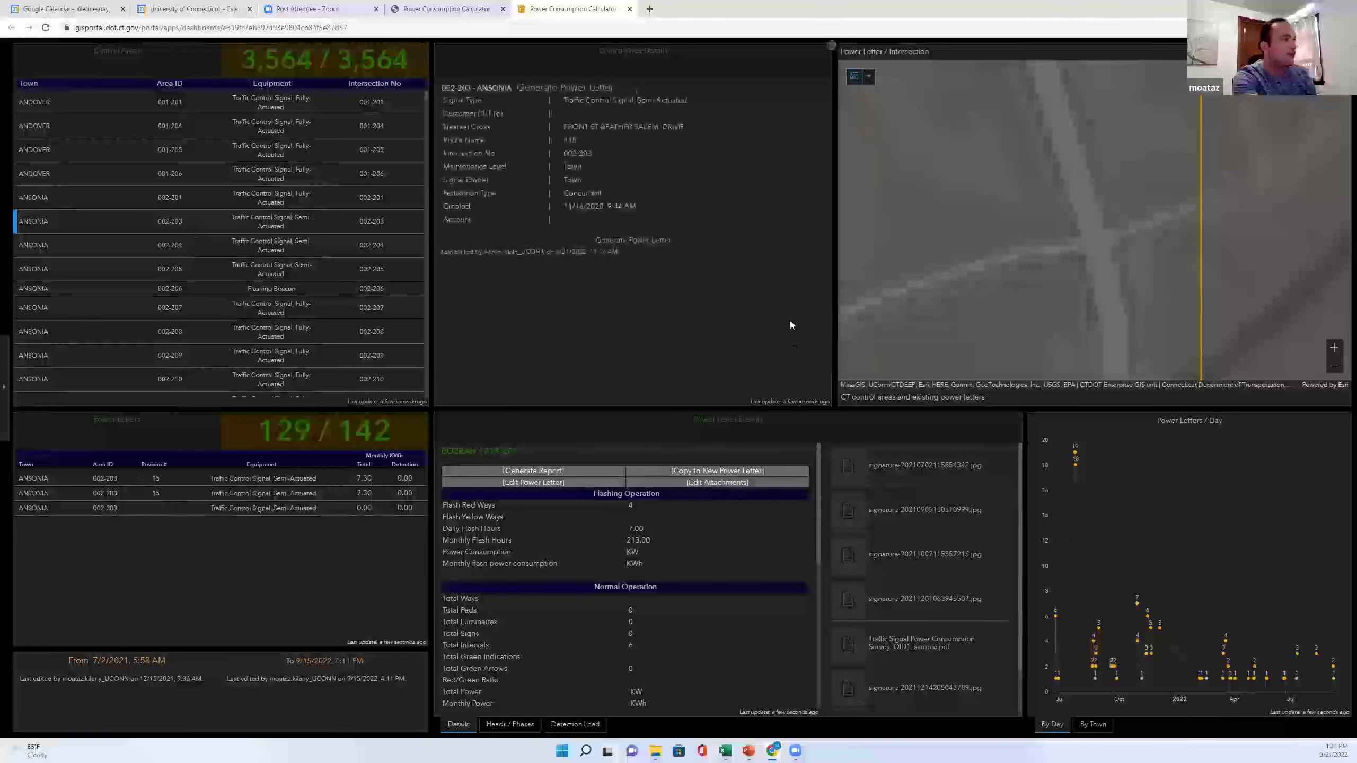
left_click(1039, 255)
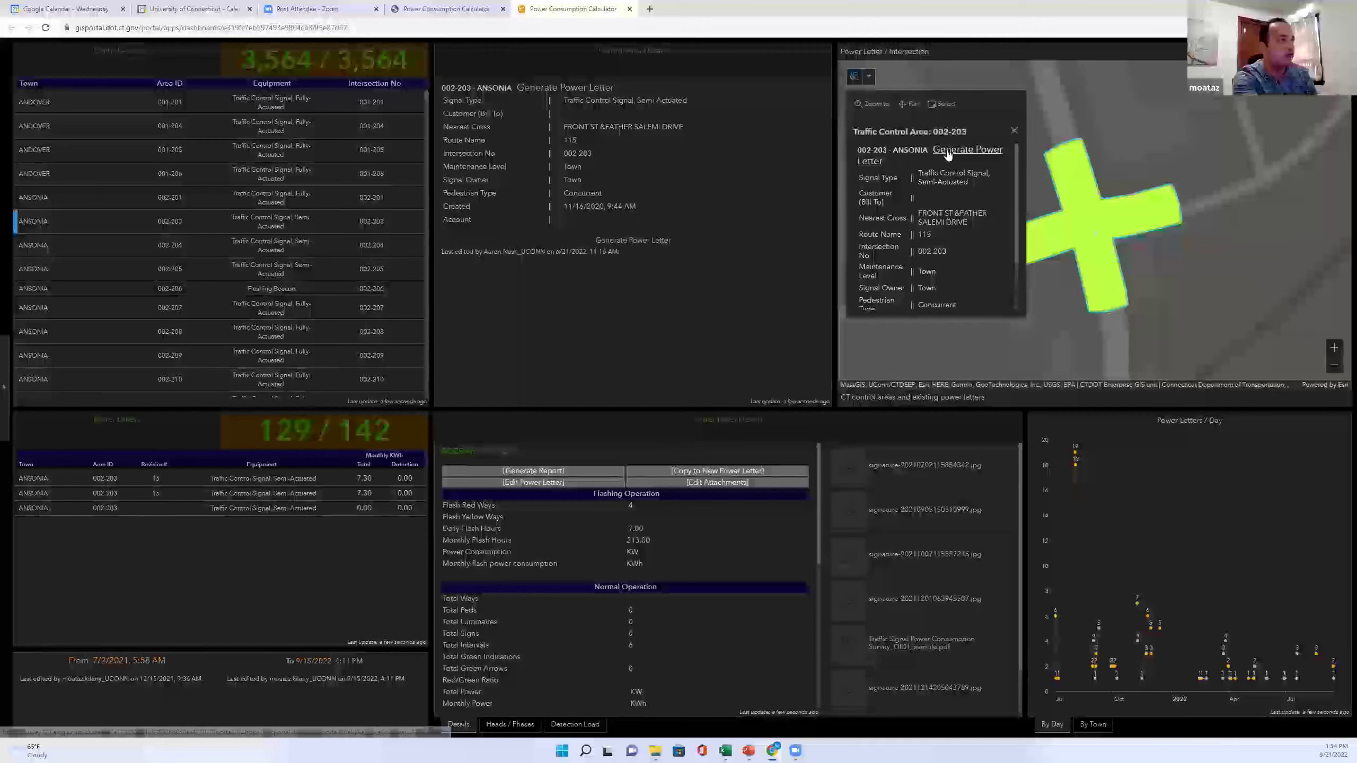
left_click(961, 154)
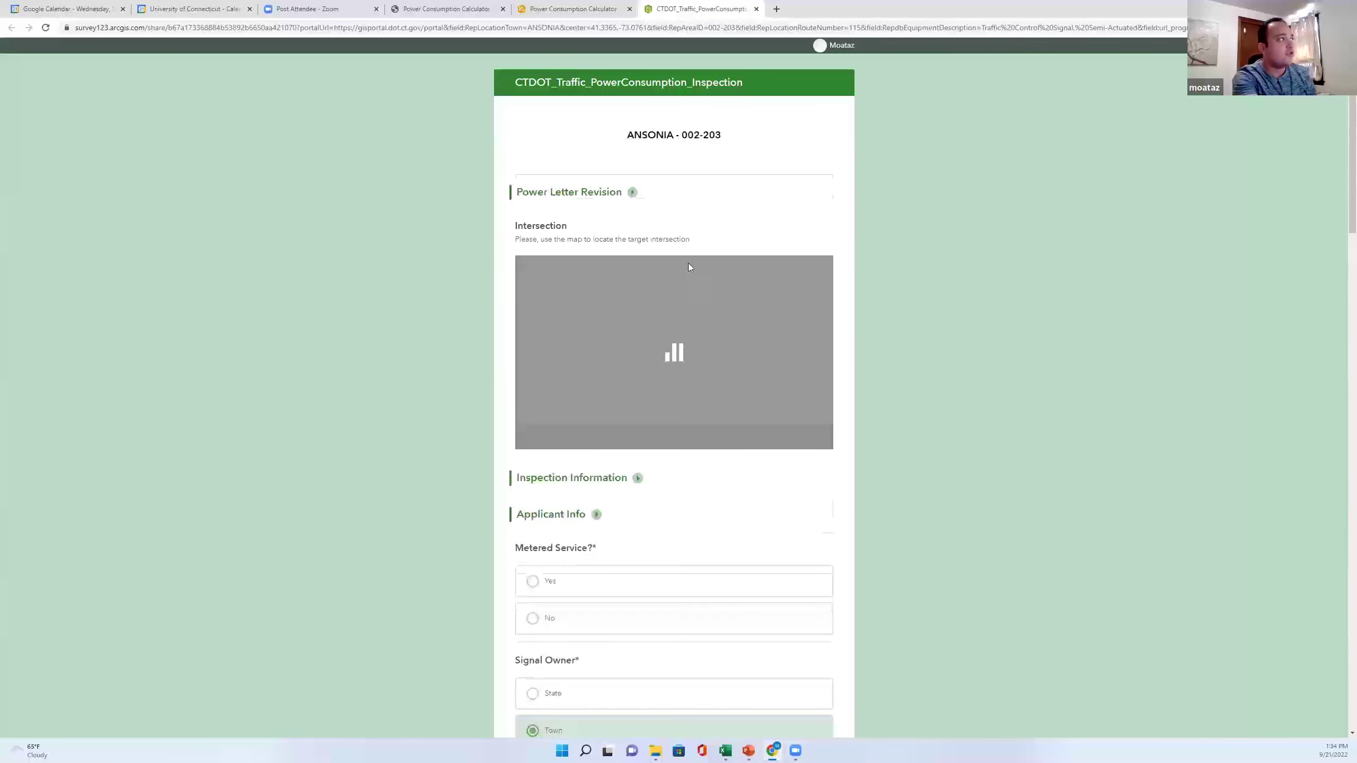
Review the inspection survey form for Ansonia 002-203, from the intersection section through signal heads to signature and submission.
scroll(693, 405, "down", 3)
scroll(695, 393, "down", 15)
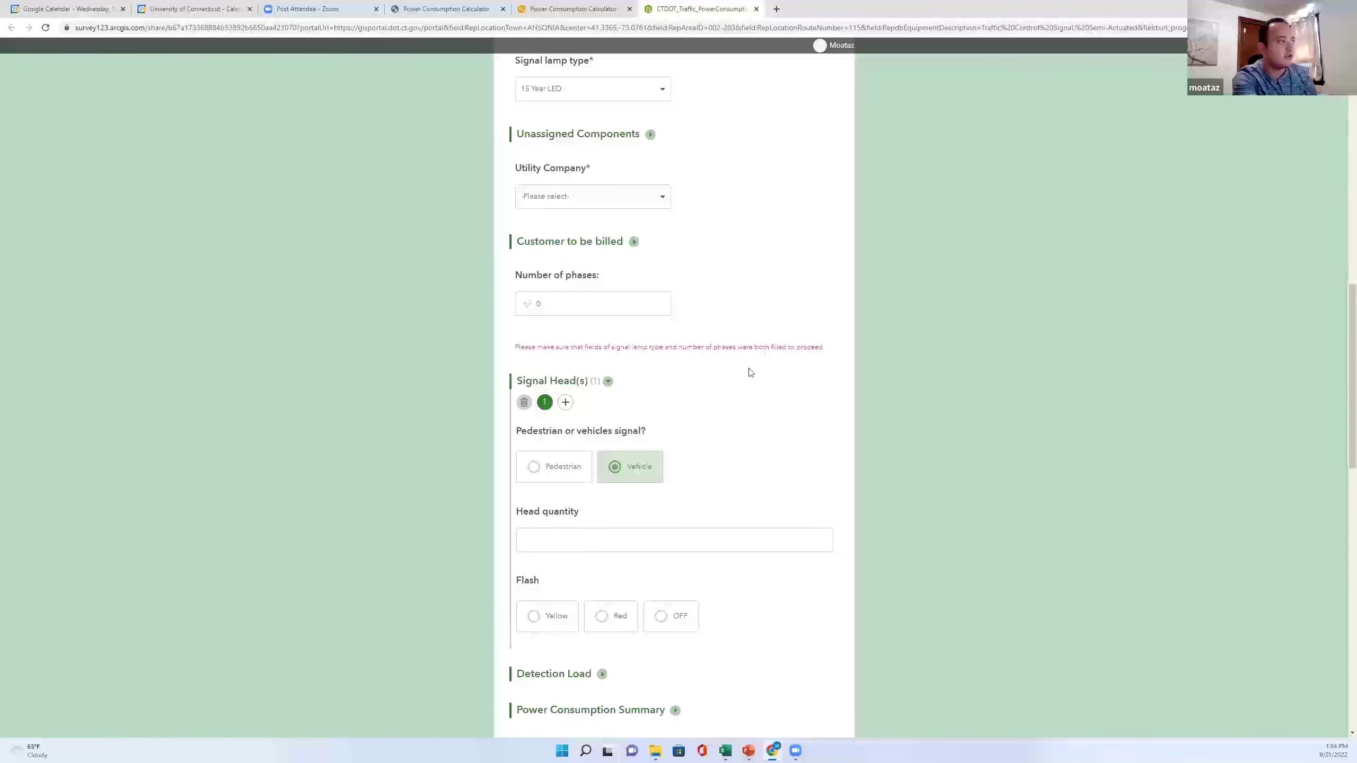
scroll(759, 373, "down", 5)
scroll(809, 368, "down", 7)
scroll(818, 375, "up", 7)
scroll(754, 411, "up", 2)
scroll(696, 454, "down", 1)
scroll(624, 472, "up", 1)
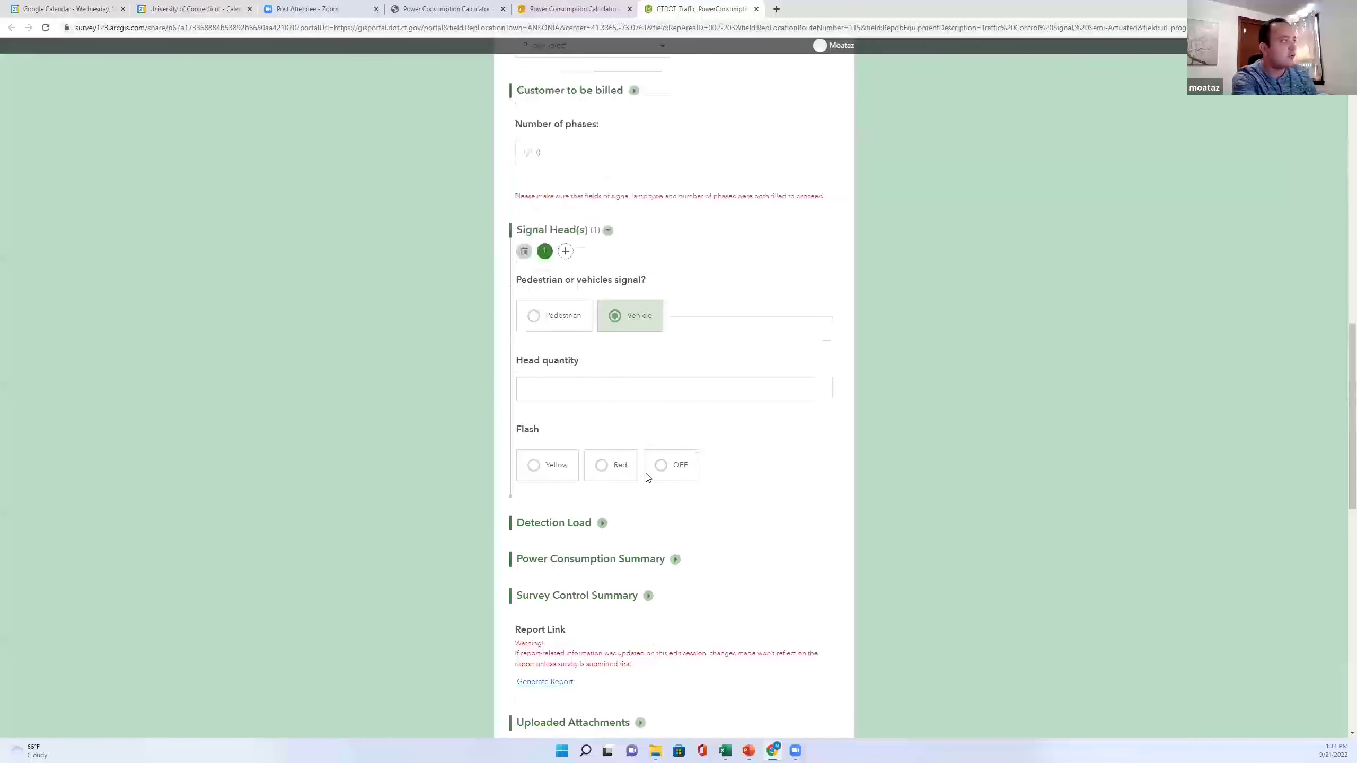
scroll(647, 476, "up", 2)
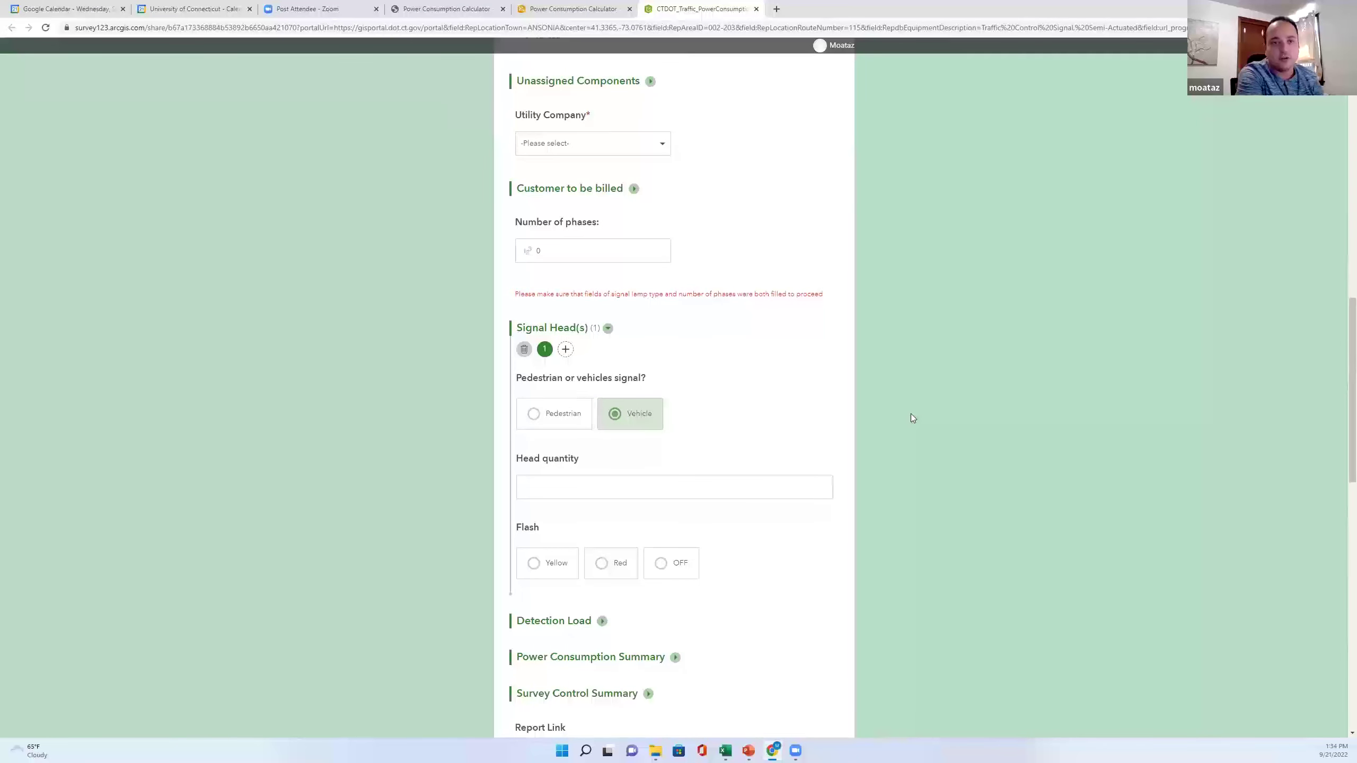
scroll(912, 423, "down", 15)
scroll(641, 675, "down", 3)
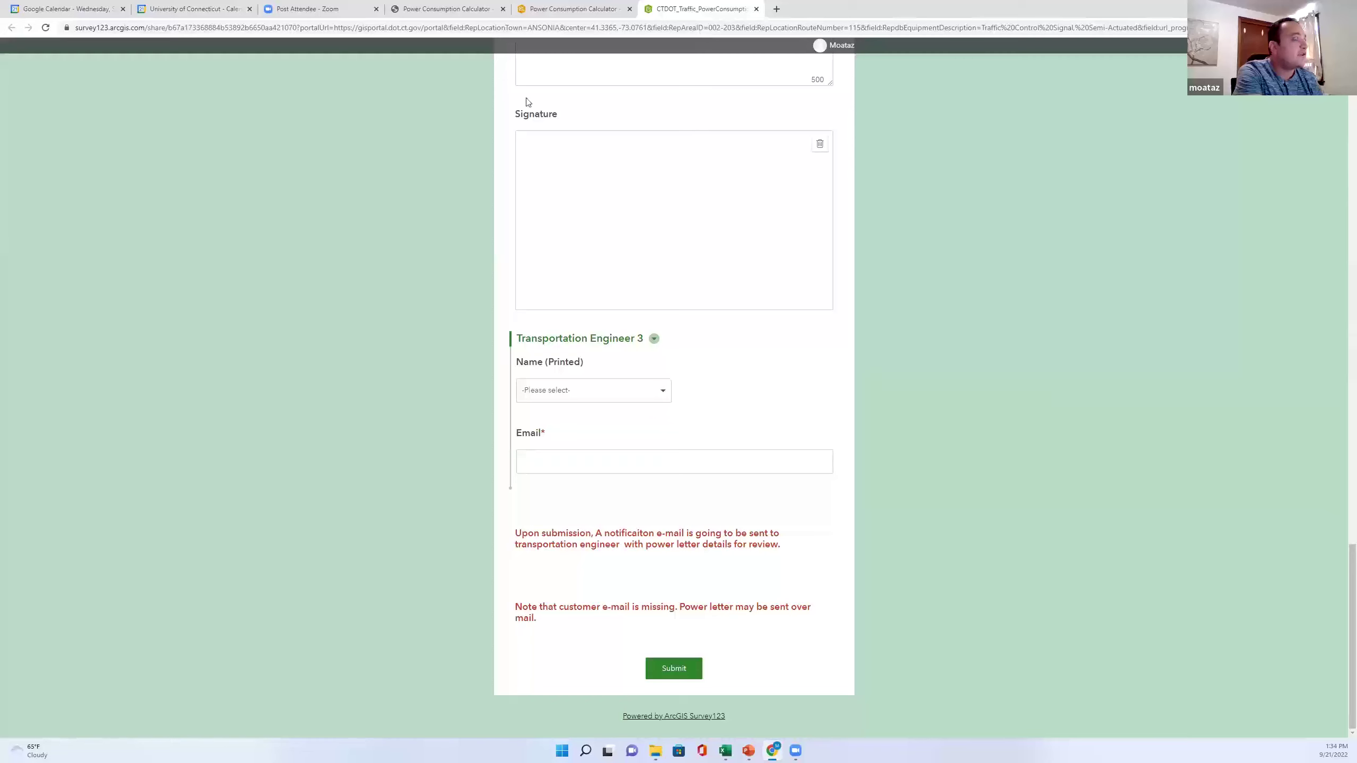
Return to the dashboard and open the report generator for the second power letter listed for Ansonia 002-203.
key("ctrl+shift+Tab")
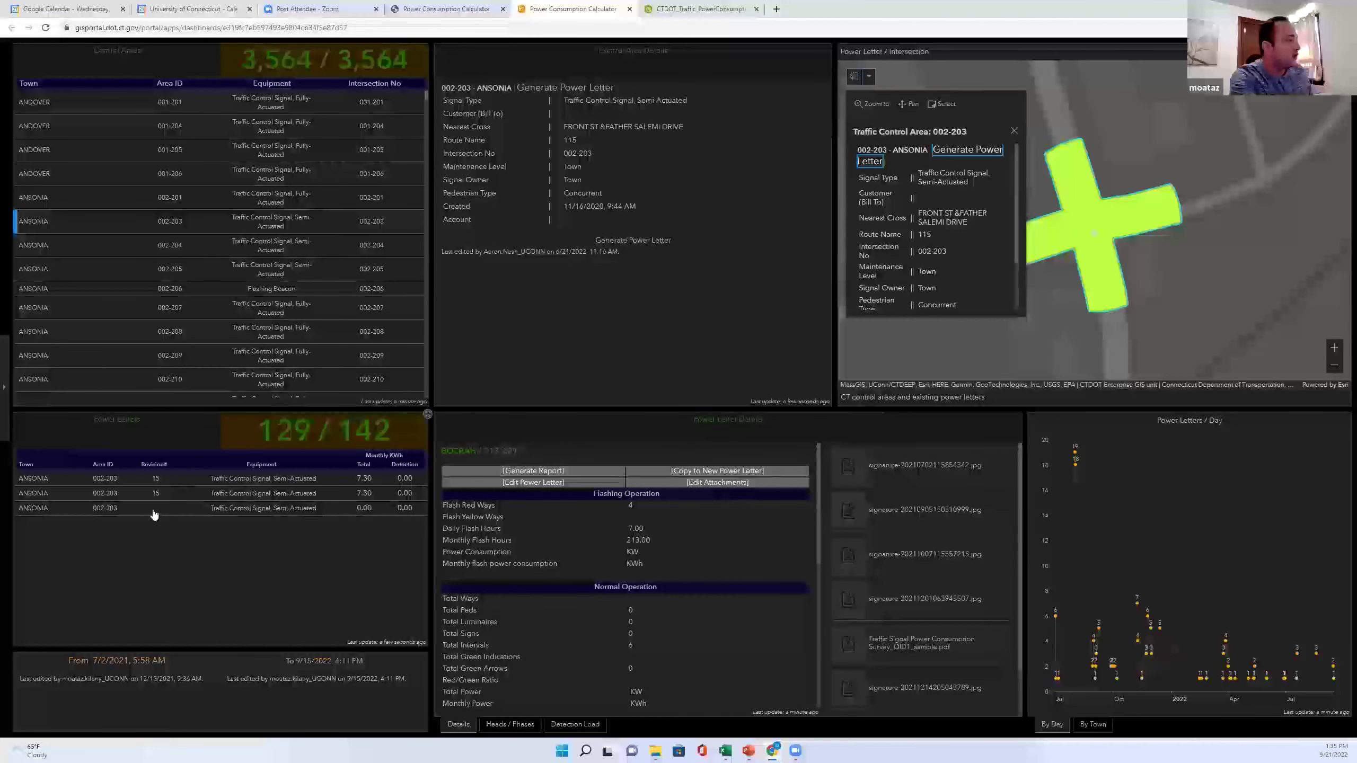
left_click(203, 495)
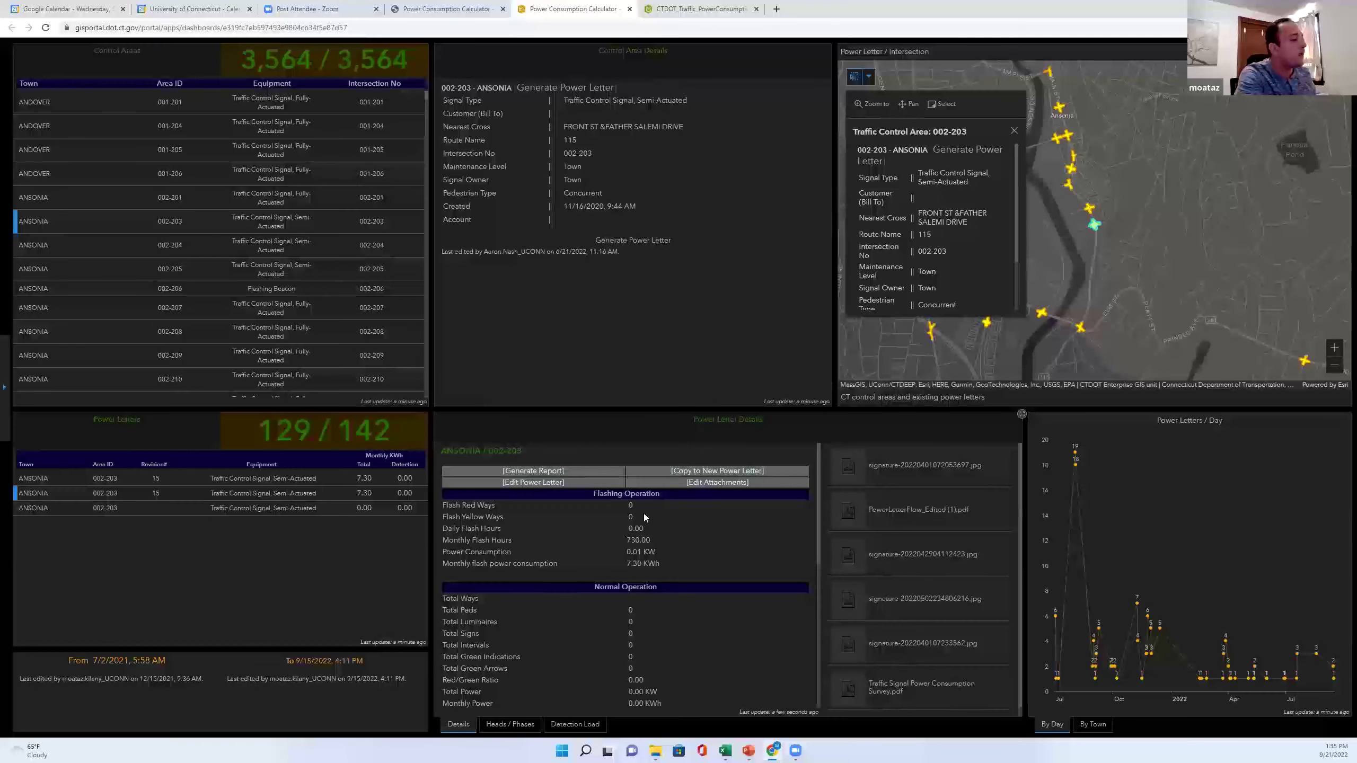
left_click(535, 470)
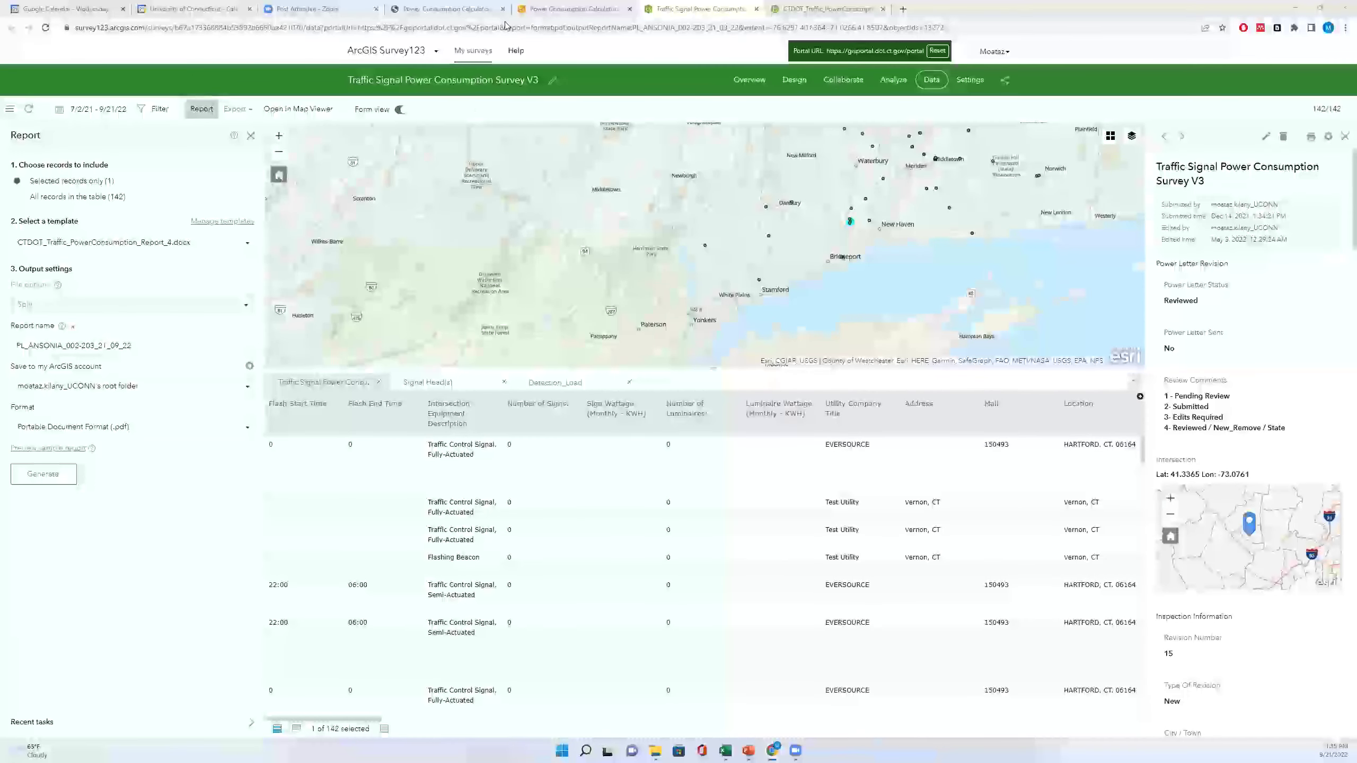
Return to the dashboard, dismiss the intersection's details, and examine the control areas around Ansonia 002-203 on the map.
left_click(569, 9)
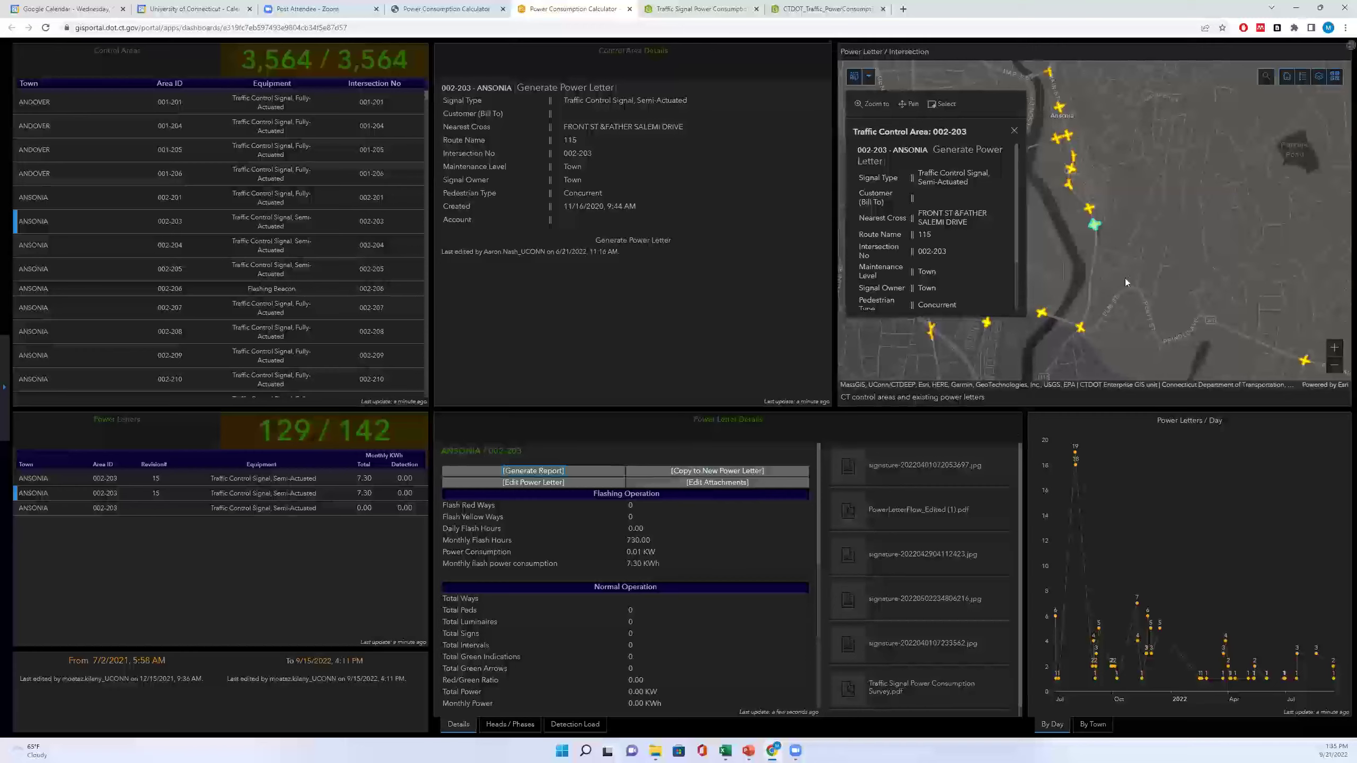
left_click(1124, 219)
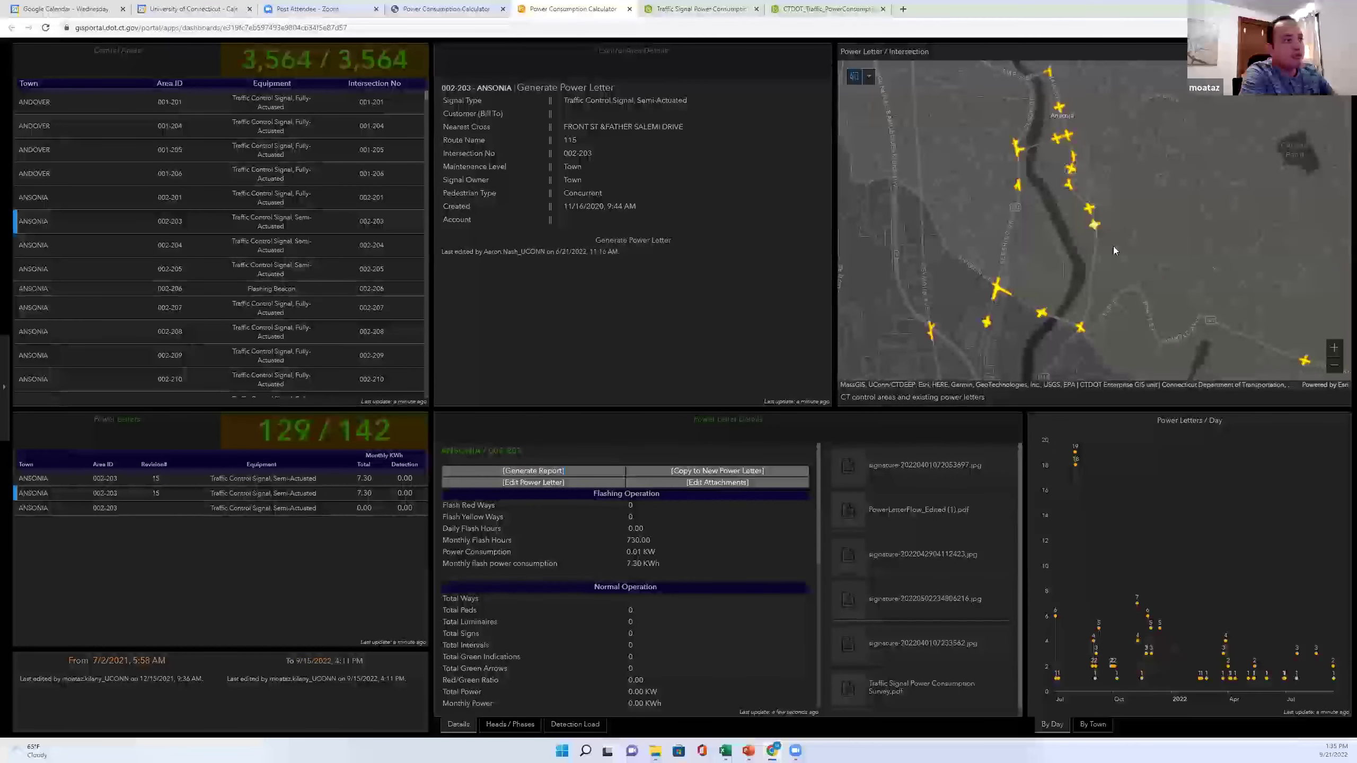
scroll(1106, 230, "up", 2)
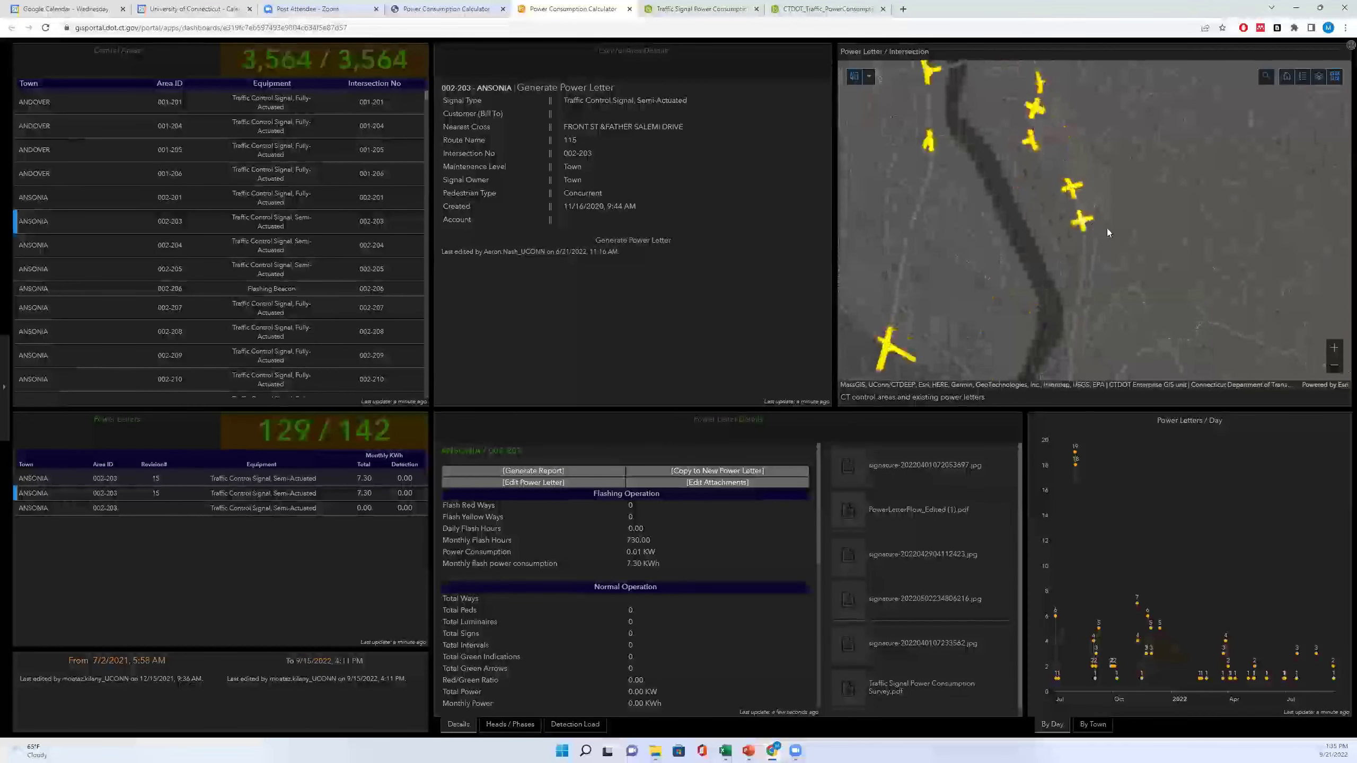
scroll(1106, 229, "up", 1)
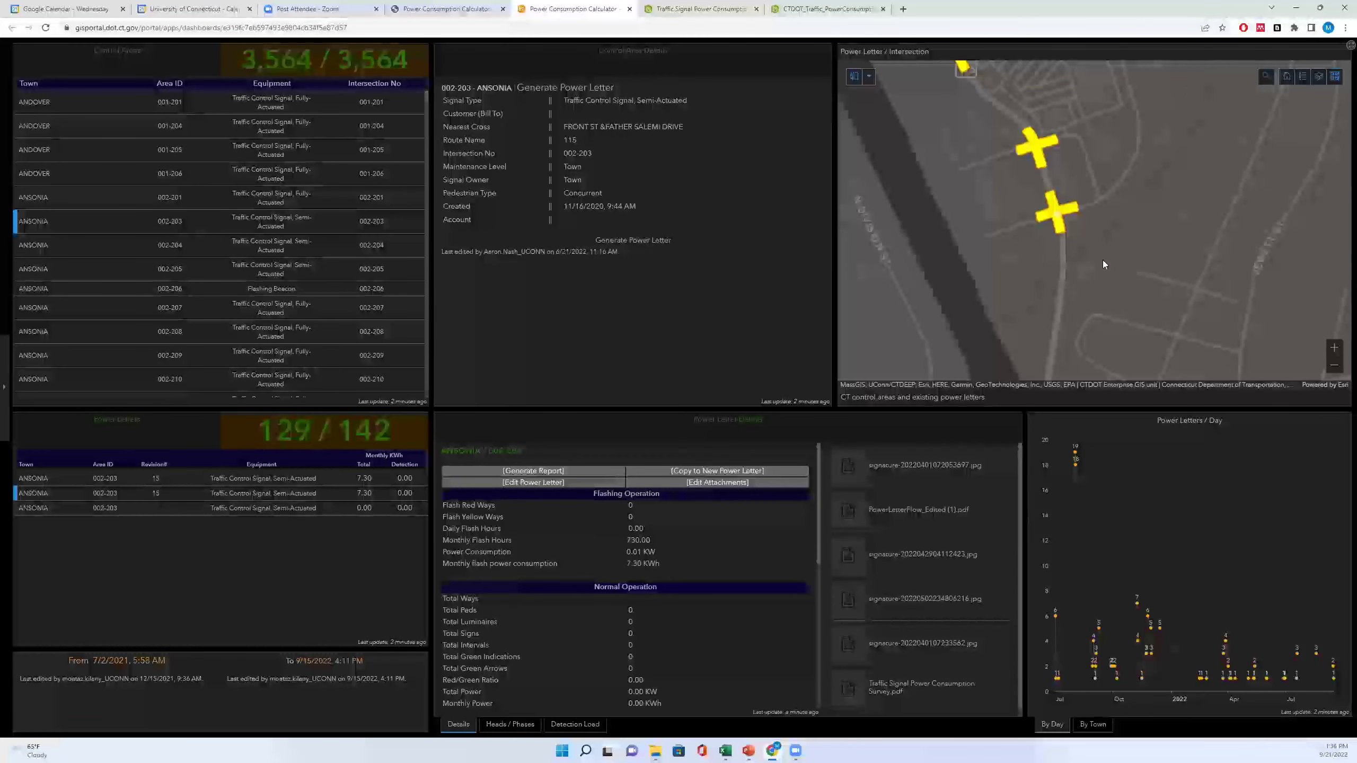
scroll(1103, 260, "down", 2)
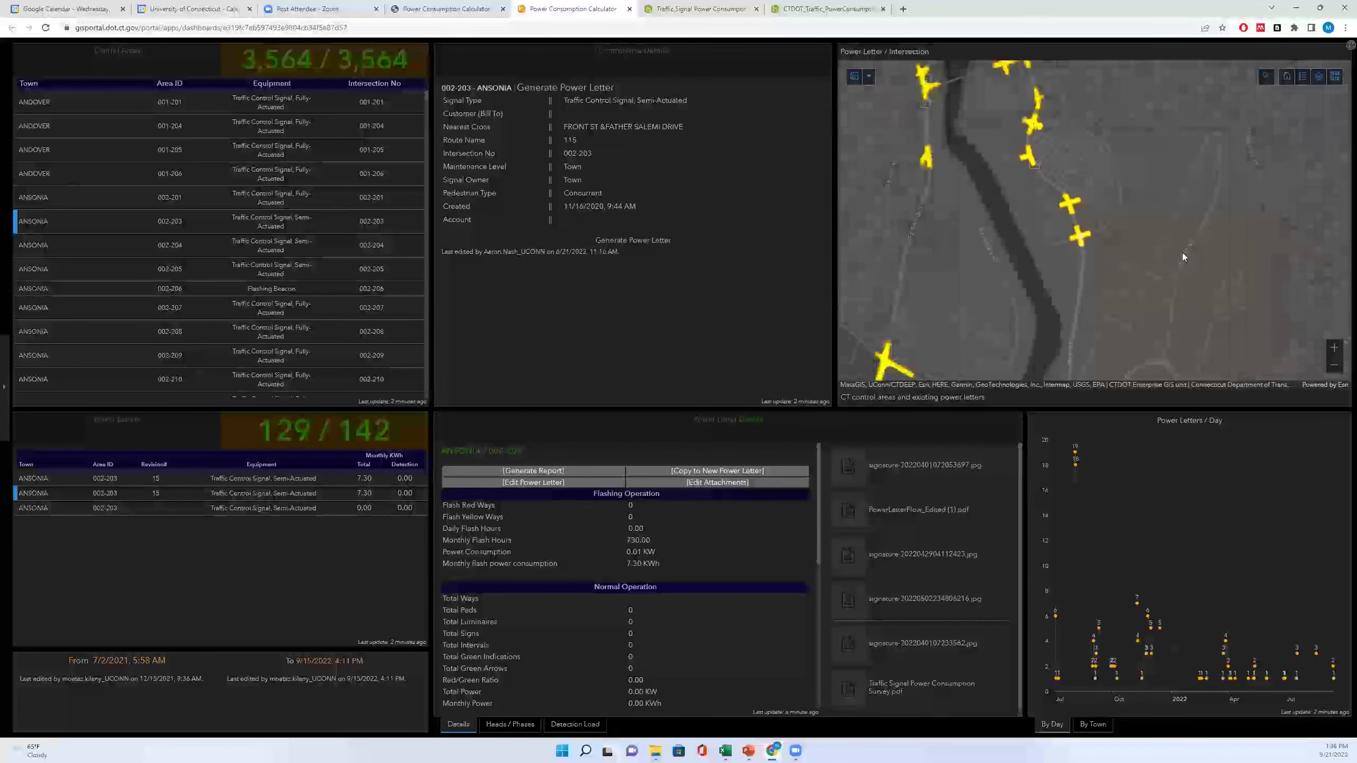
left_click_drag(1182, 255, 1204, 257)
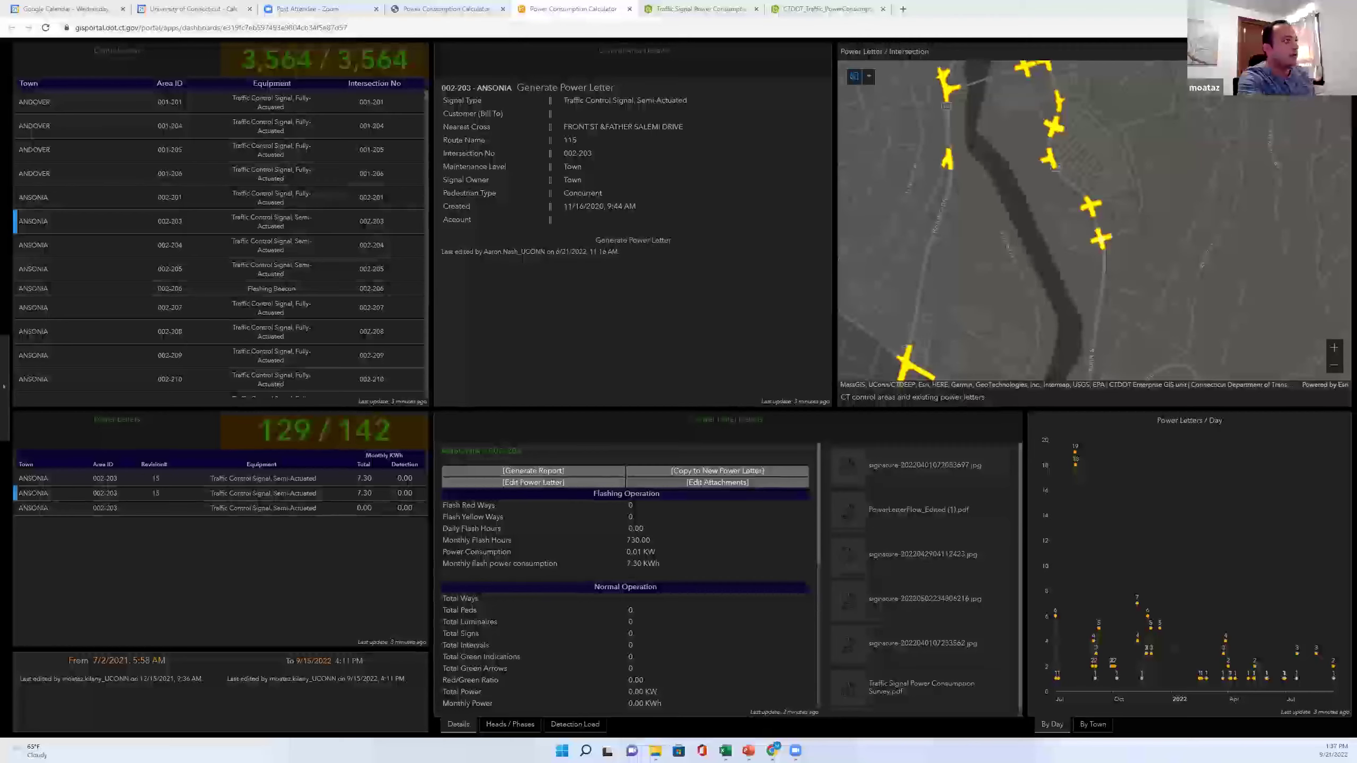
In the Ansonia 002-203 inspection survey, set the first signal head's quantity to 2 and its flash to Yellow.
left_click(849, 9)
scroll(937, 452, "up", 10)
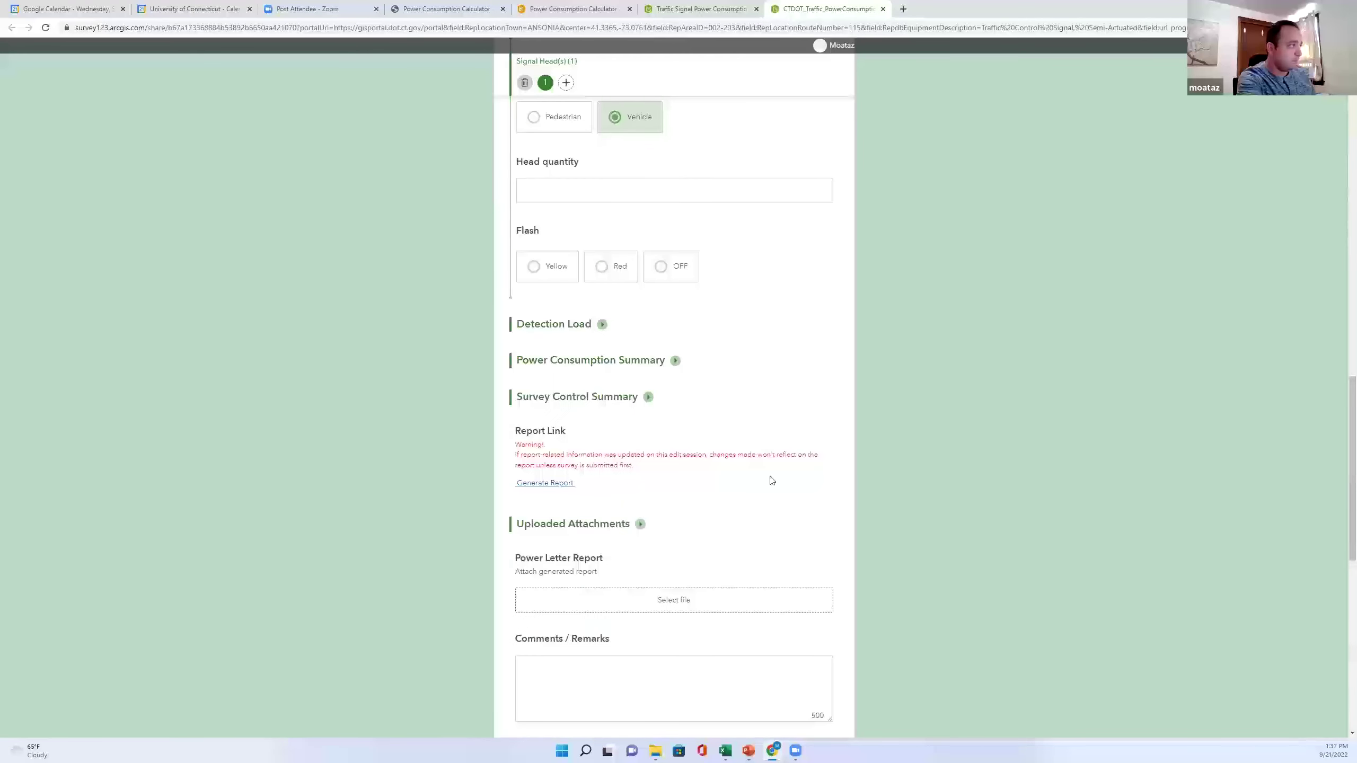
scroll(646, 397, "up", 5)
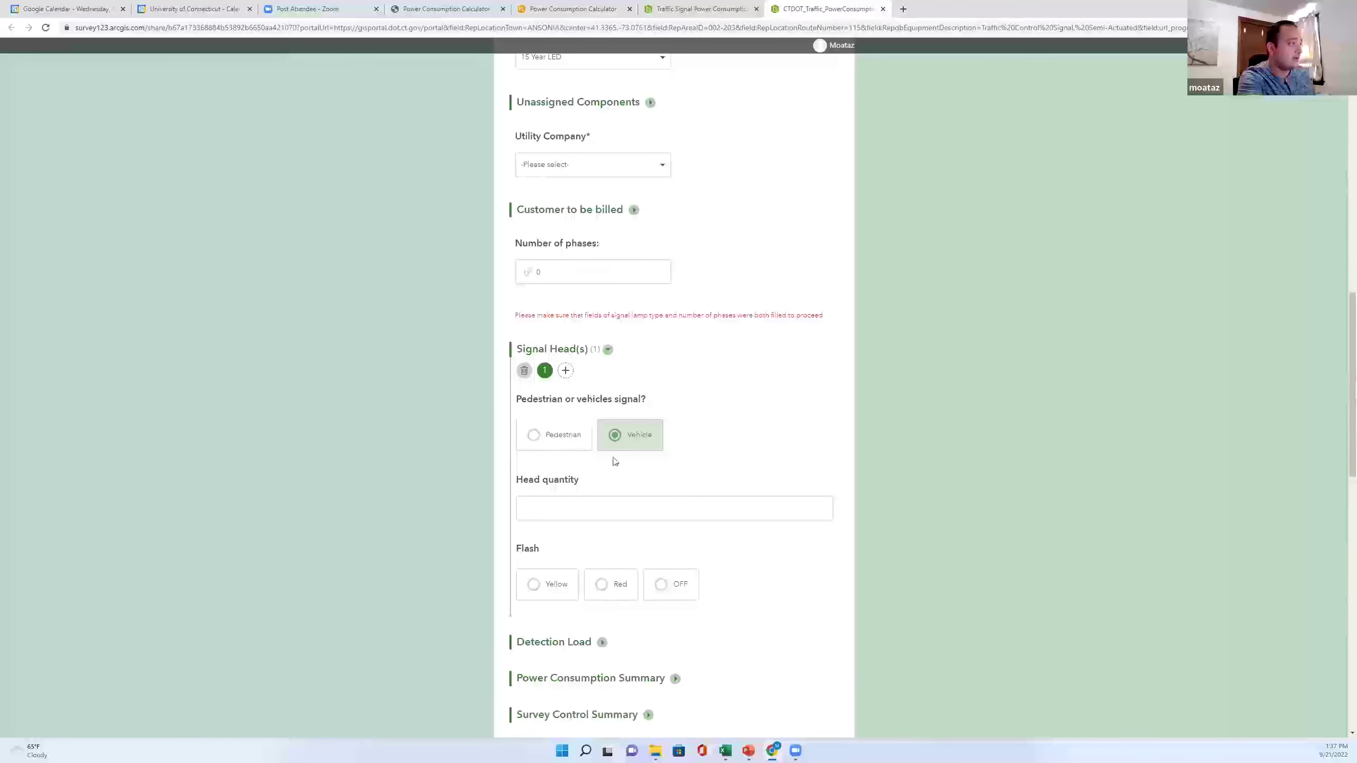
left_click(574, 507)
type("2")
scroll(691, 479, "down", 2)
scroll(691, 492, "down", 1)
left_click(552, 434)
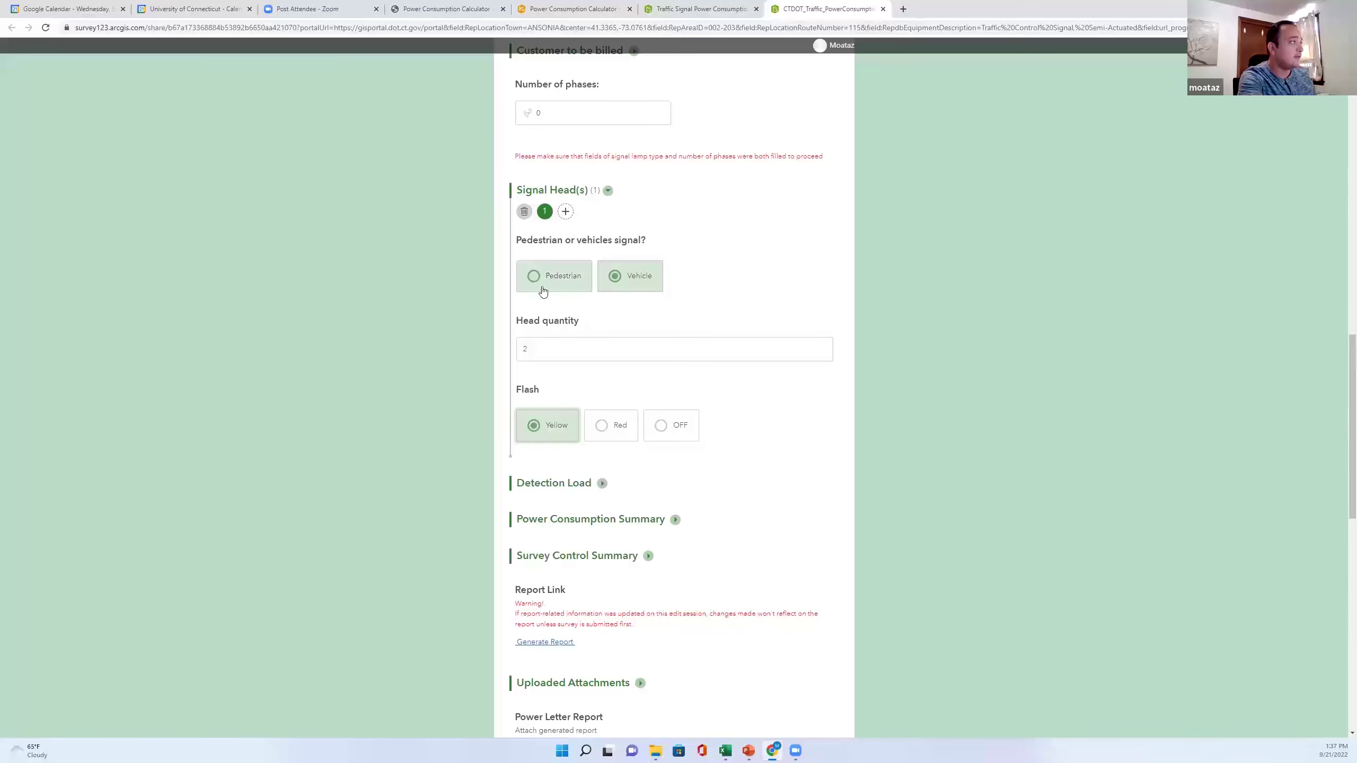
Set the number of phases to cover P1 to P4 and expand the signal head's arrow and ball phase sections.
scroll(598, 222, "up", 2)
double_click(580, 219)
type("2")
scroll(739, 443, "down", 4)
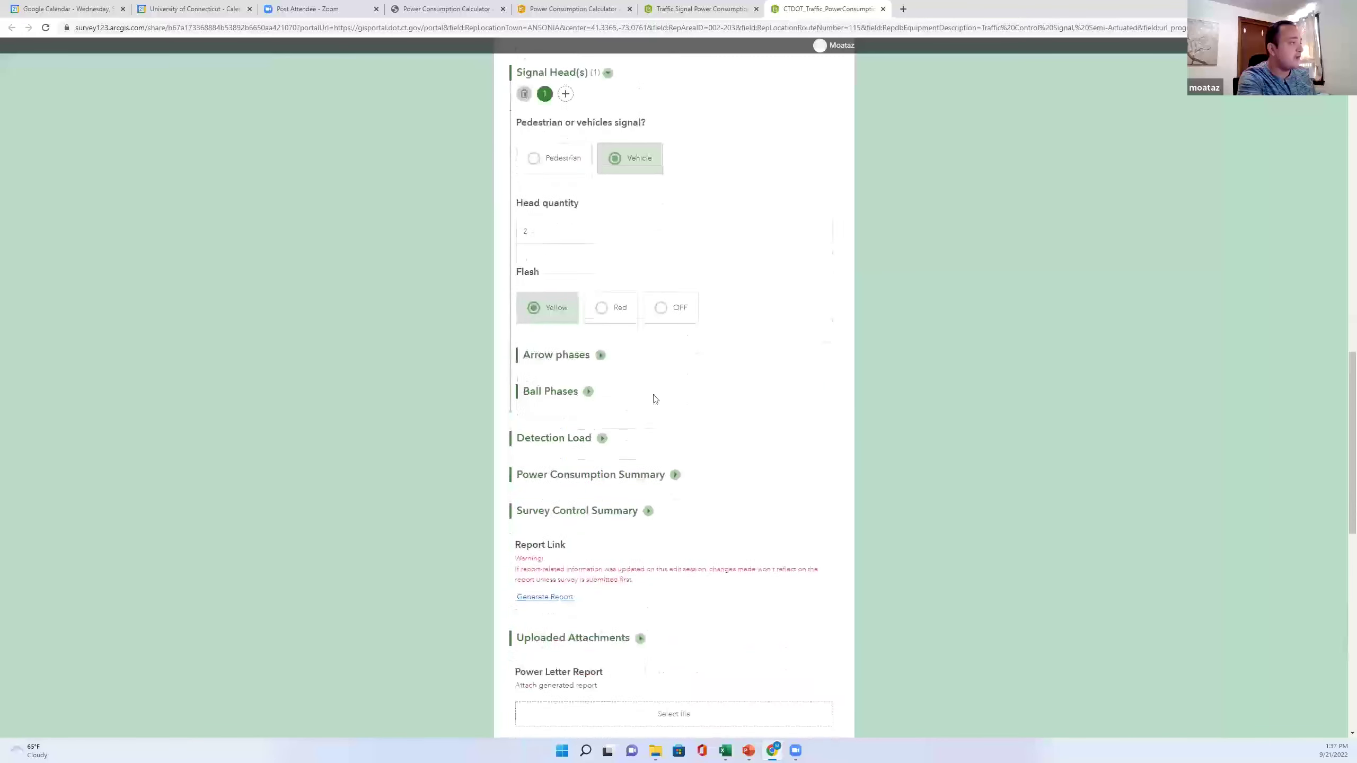
left_click(599, 333)
scroll(663, 485, "down", 2)
left_click(591, 440)
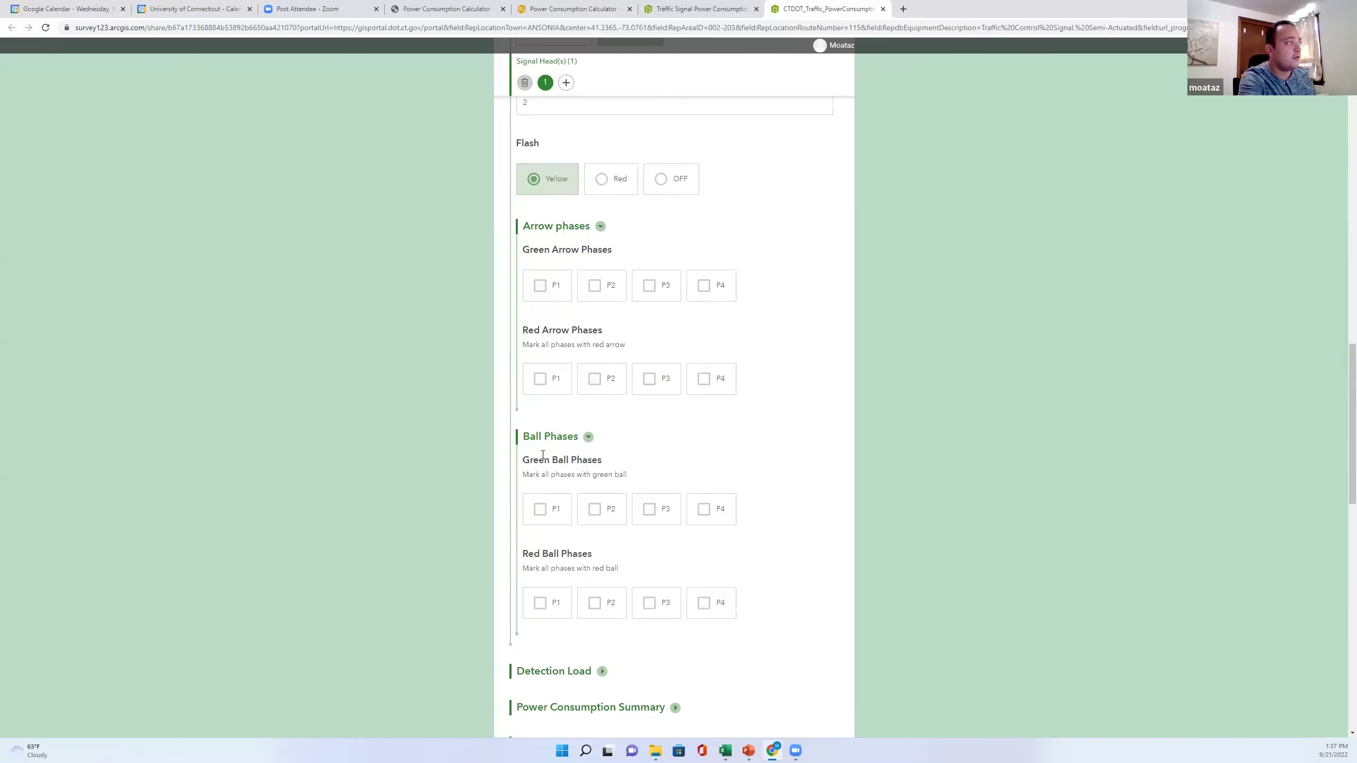
Mark P1, P3 and P4 as green arrow phases and P2 as a red arrow phase for the signal head.
left_click(545, 286)
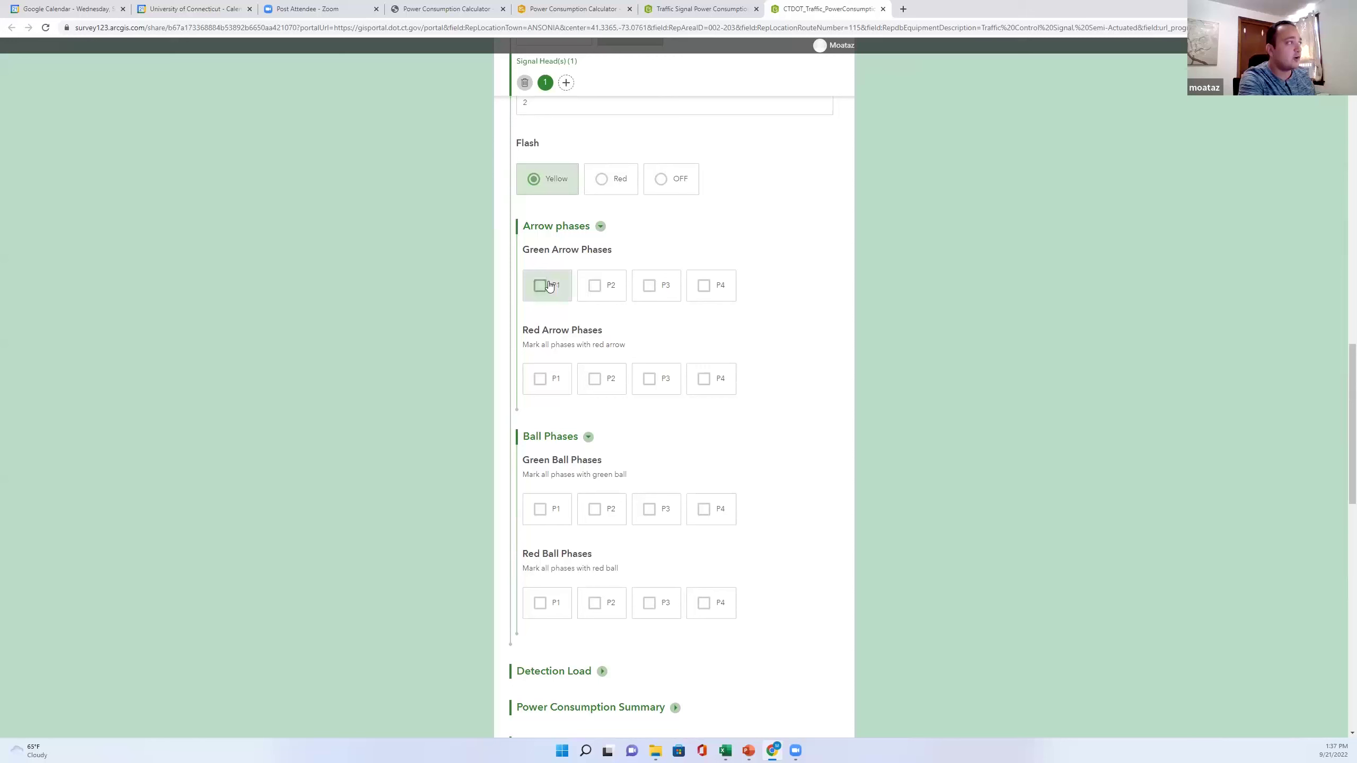
left_click(612, 385)
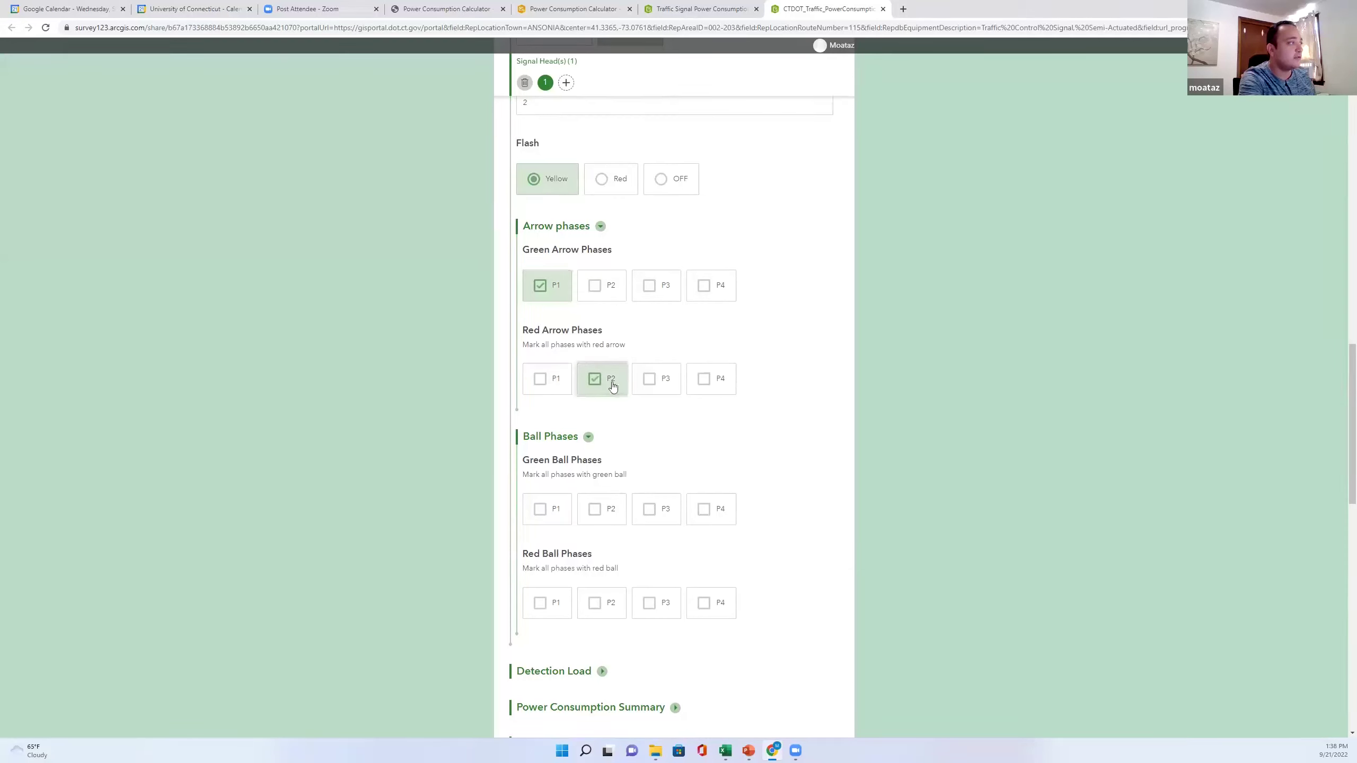
left_click(668, 289)
left_click(713, 289)
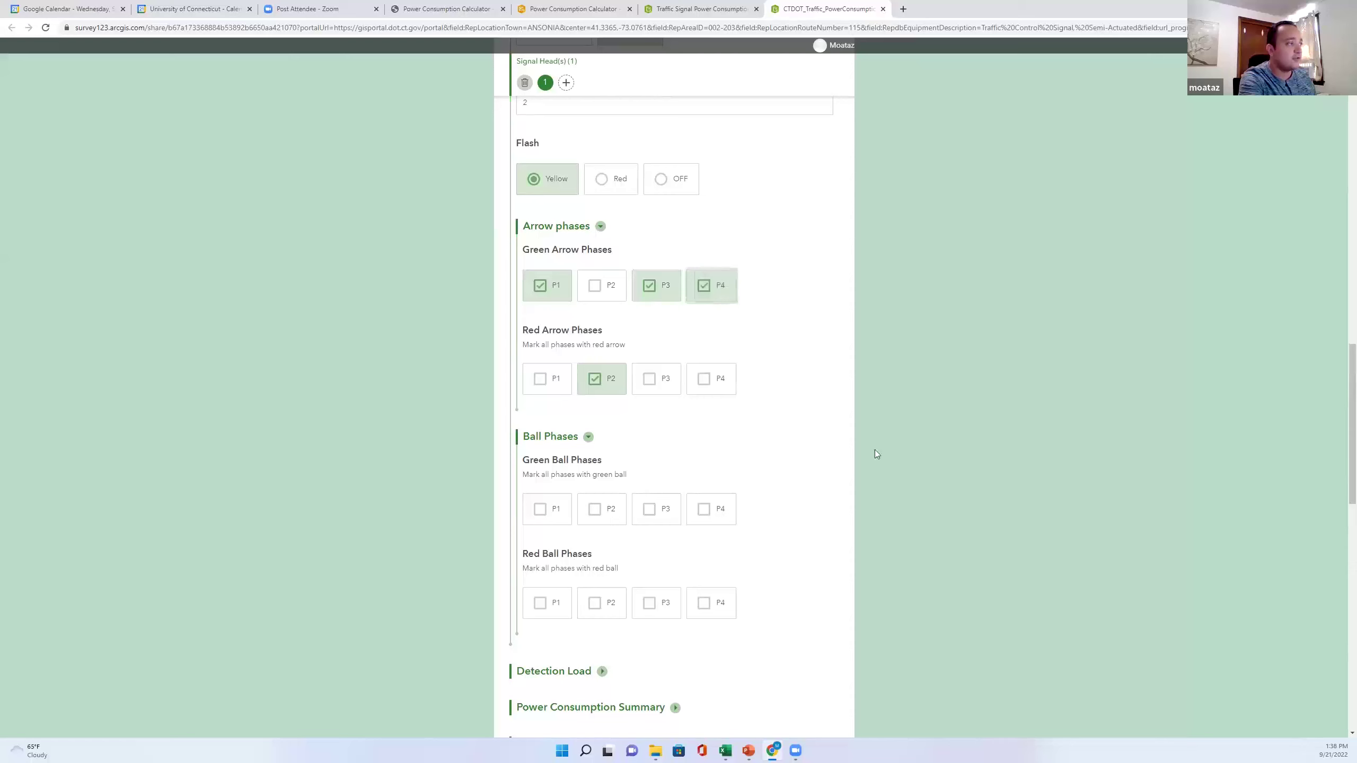
Mark P1 and P2 as green ball phases and P3 and P4 as red ball phases for the signal head.
scroll(908, 492, "down", 2)
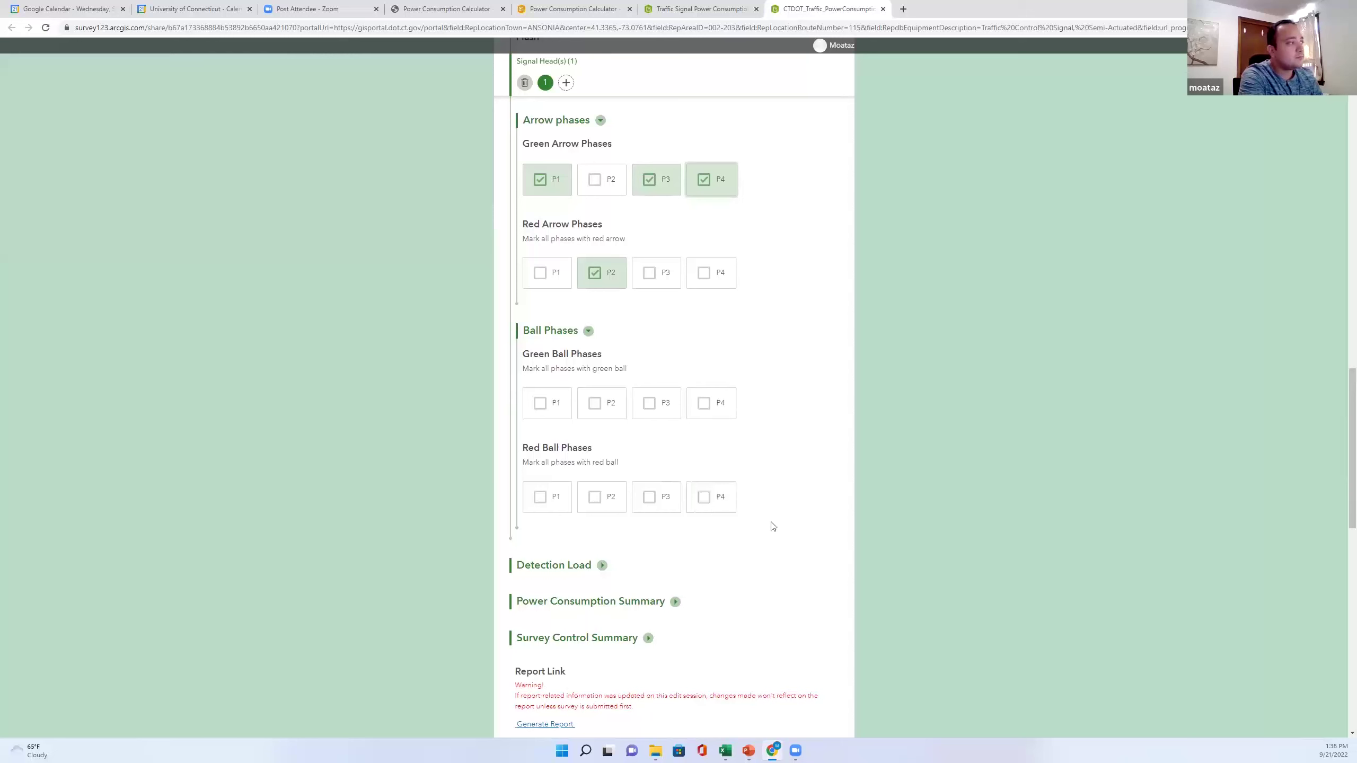
left_click(539, 410)
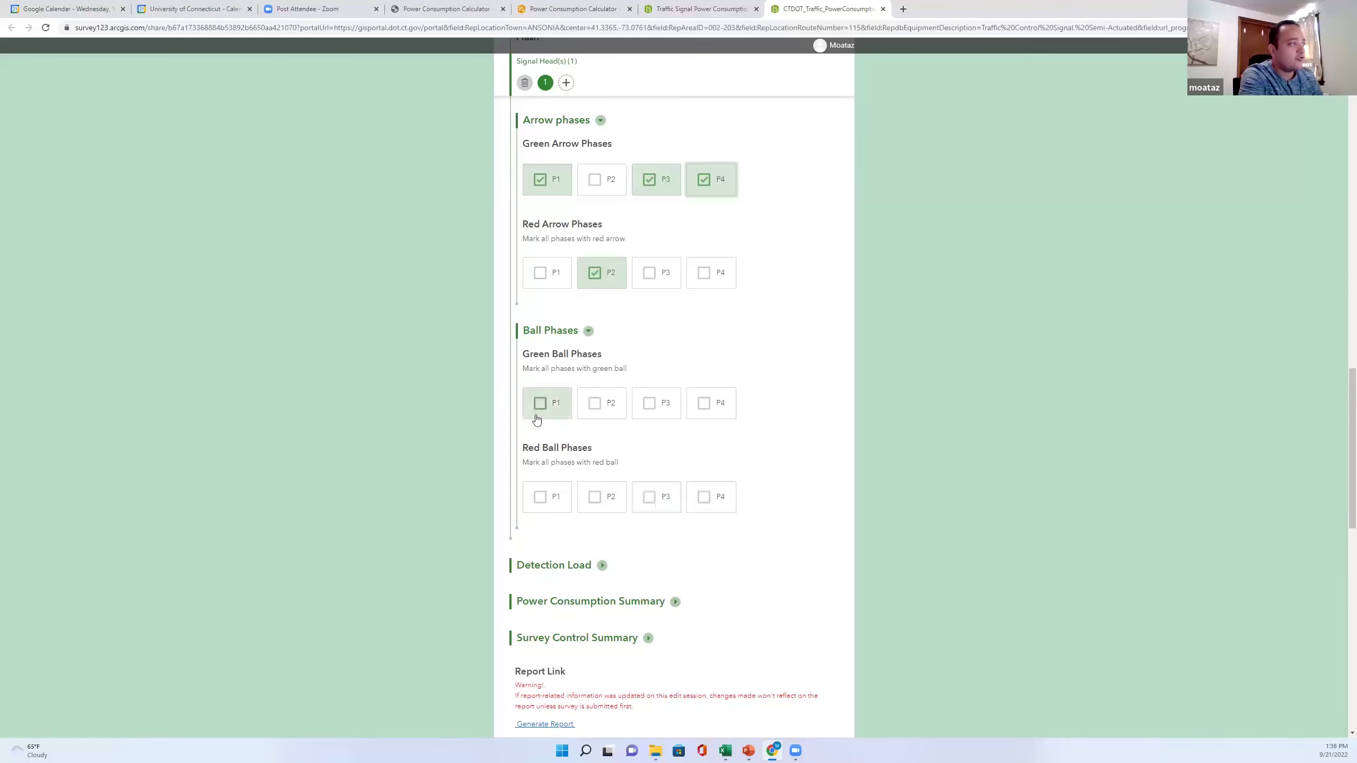
left_click(594, 404)
left_click(650, 505)
left_click(707, 495)
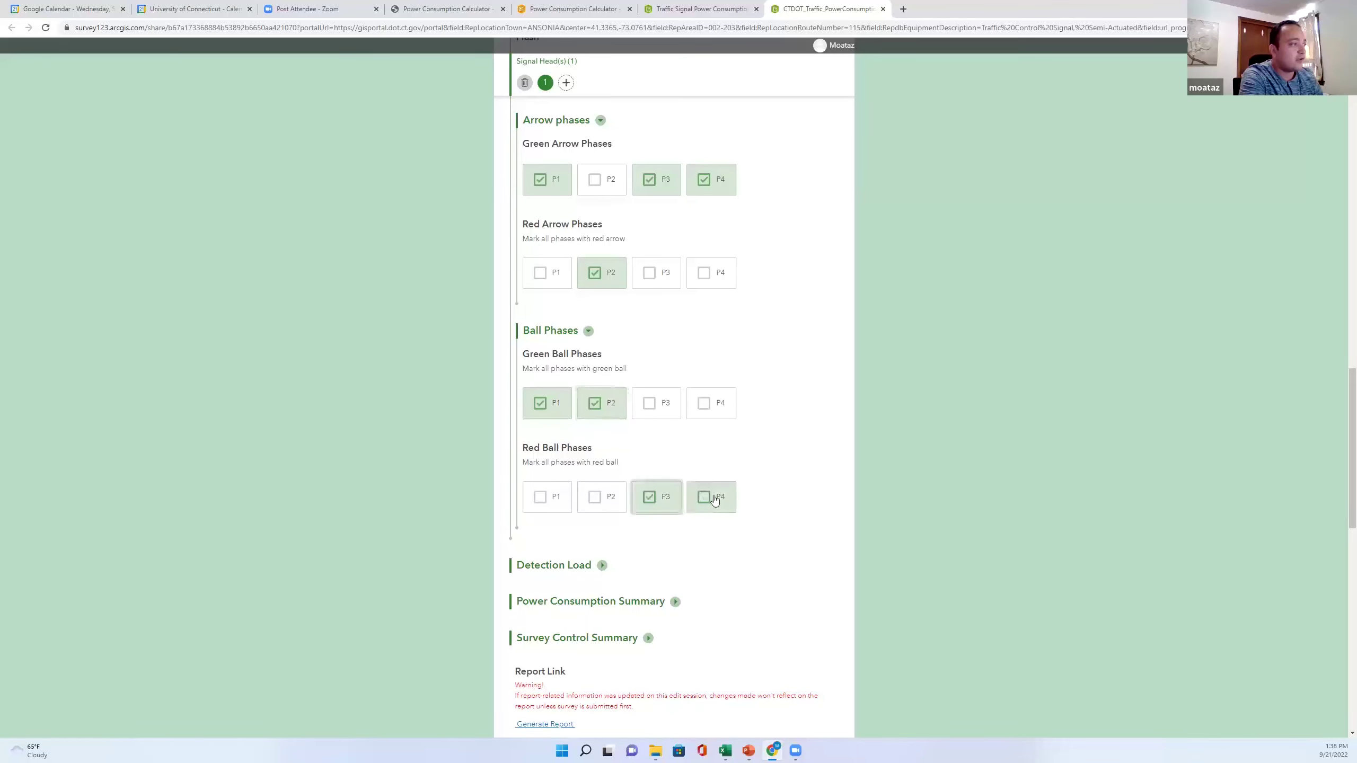